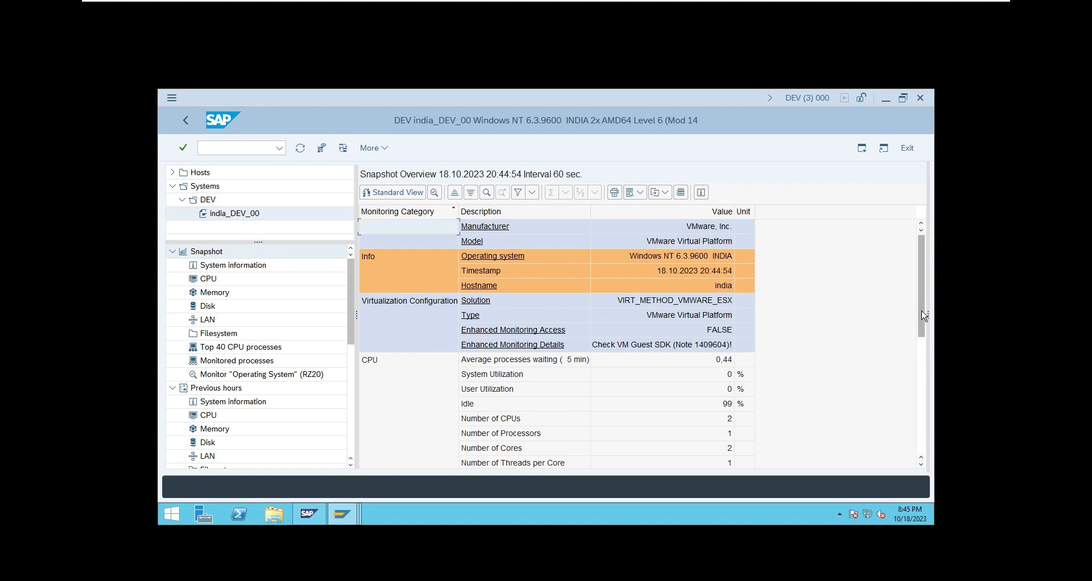
# - Scroll the india_DEV_00 snapshot overview to view its CPU (2 CPUs, 99% idle) and memory details
pyautogui.moveTo(924, 316); pyautogui.dragTo(927, 349)
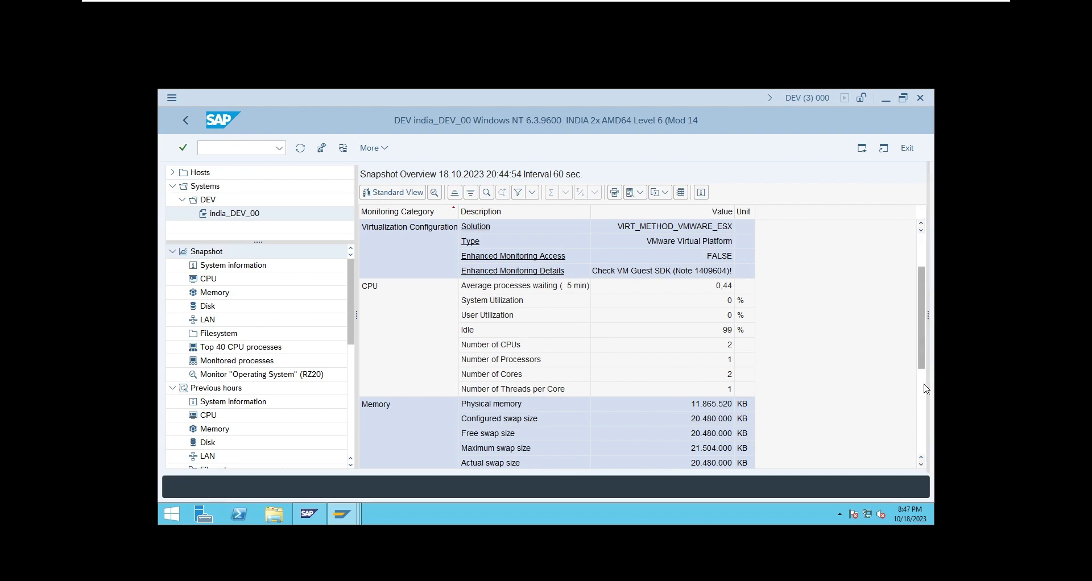
pyautogui.scroll(-4, 928, 471)
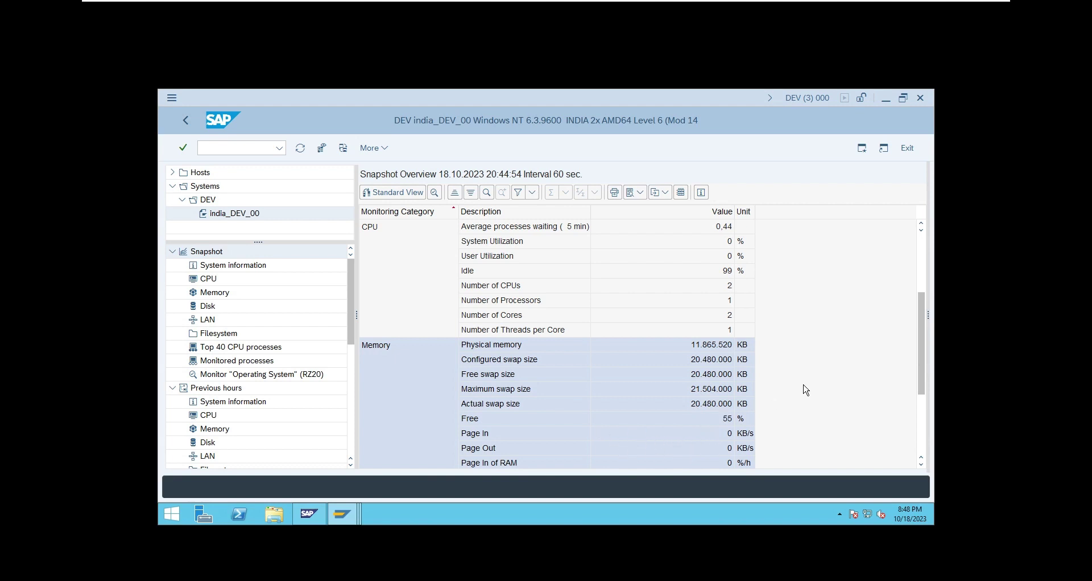
pyautogui.moveTo(923, 346); pyautogui.dragTo(914, 440)
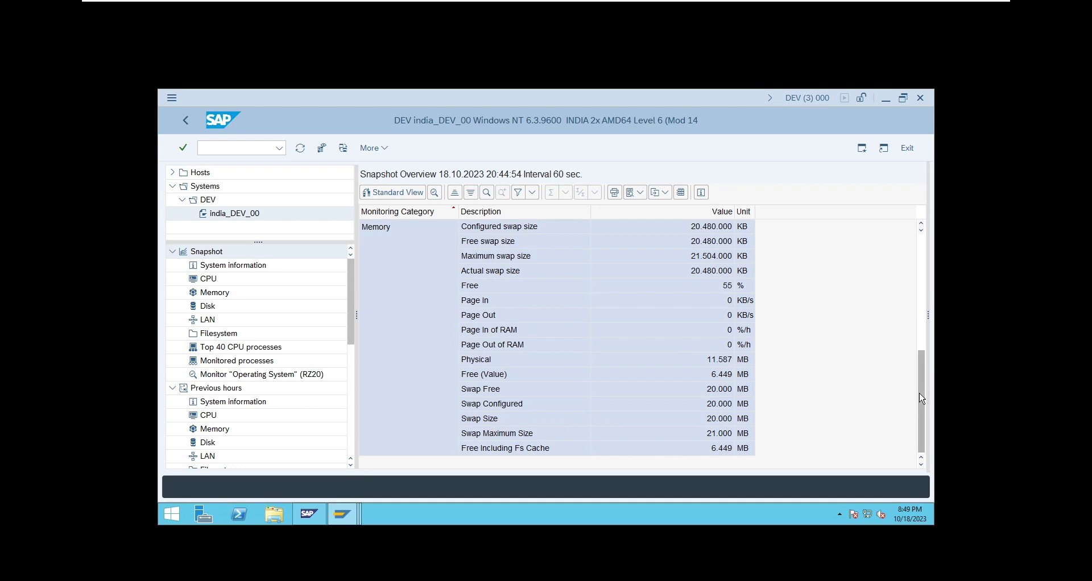
pyautogui.moveTo(922, 398); pyautogui.dragTo(886, 272)
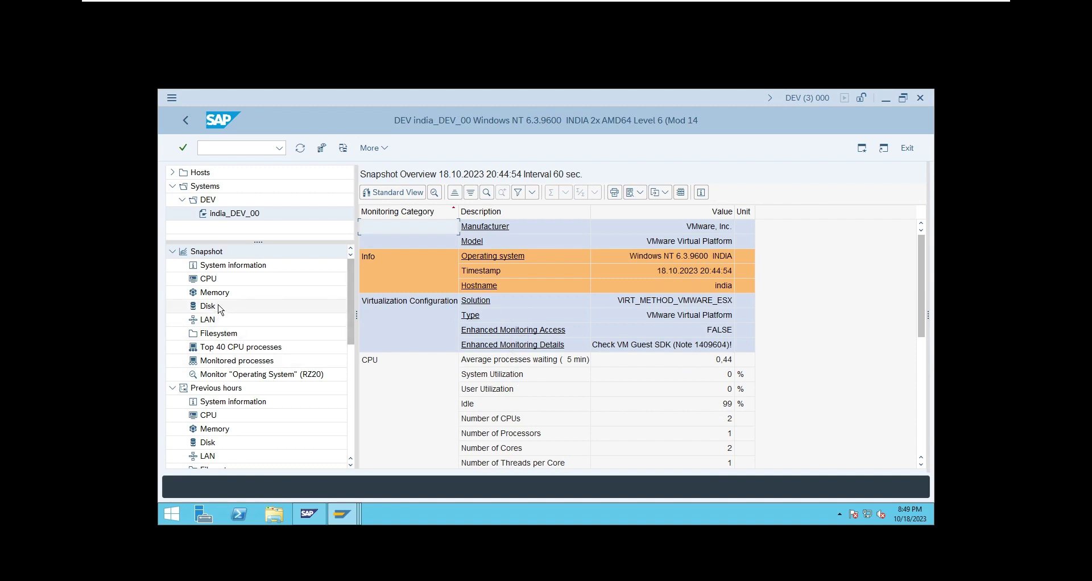
pyautogui.moveTo(920, 286); pyautogui.dragTo(917, 446)
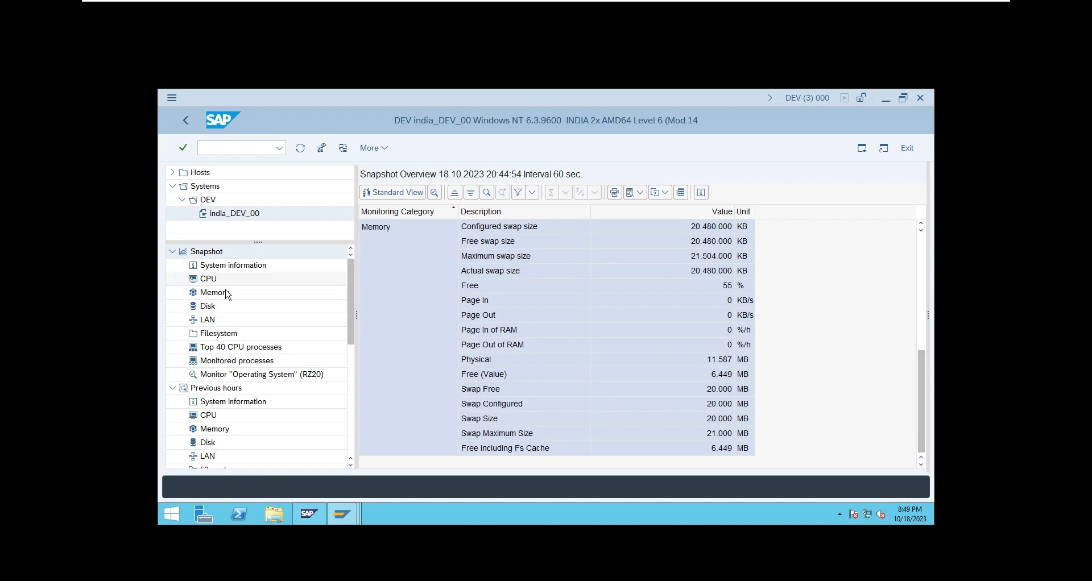
# - Display the disk snapshot showing drive C: at 92 KB/s and 8 operations per second
pyautogui.click(225, 309)
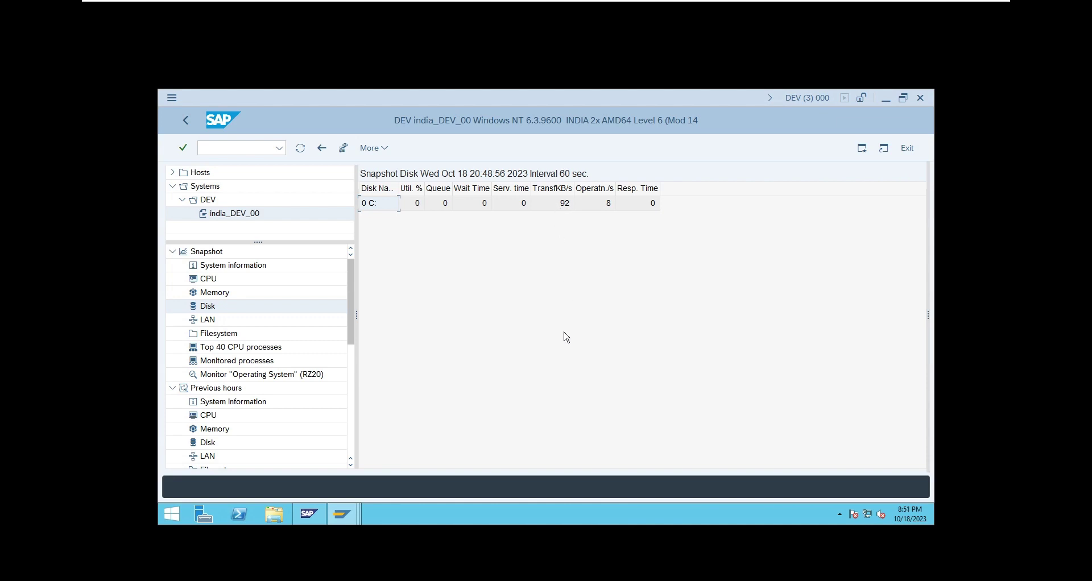
# - Show the LAN snapshot, then start the LAN check with ping (OS01)
pyautogui.click(271, 325)
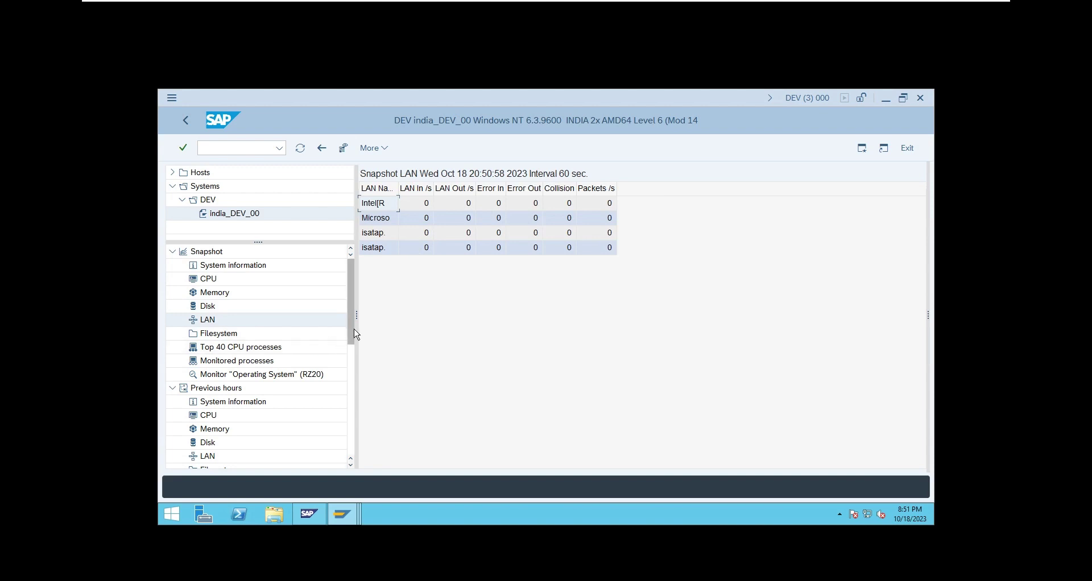
pyautogui.moveTo(352, 330); pyautogui.dragTo(350, 473)
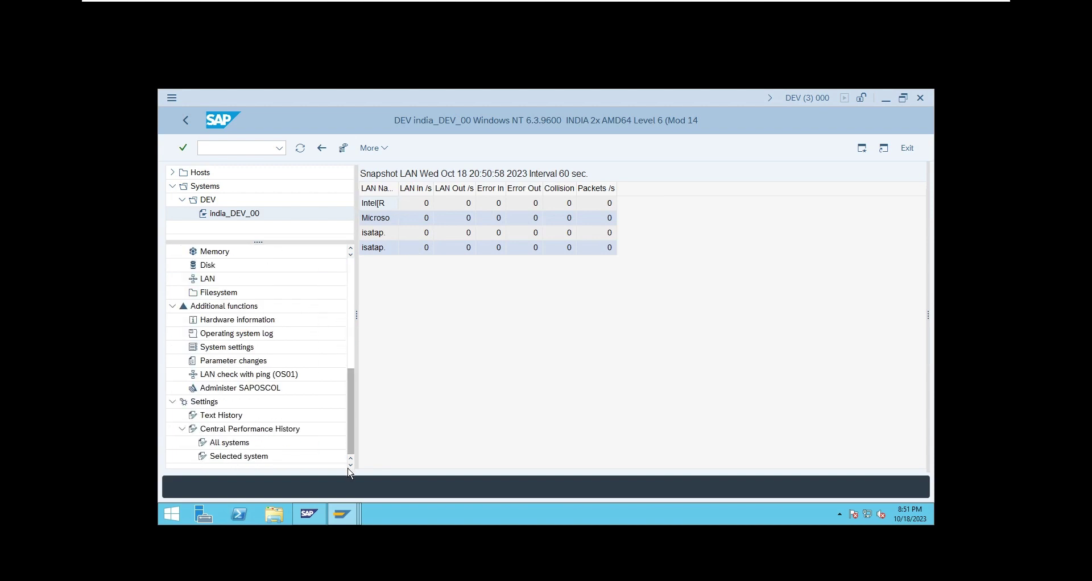
pyautogui.click(243, 377)
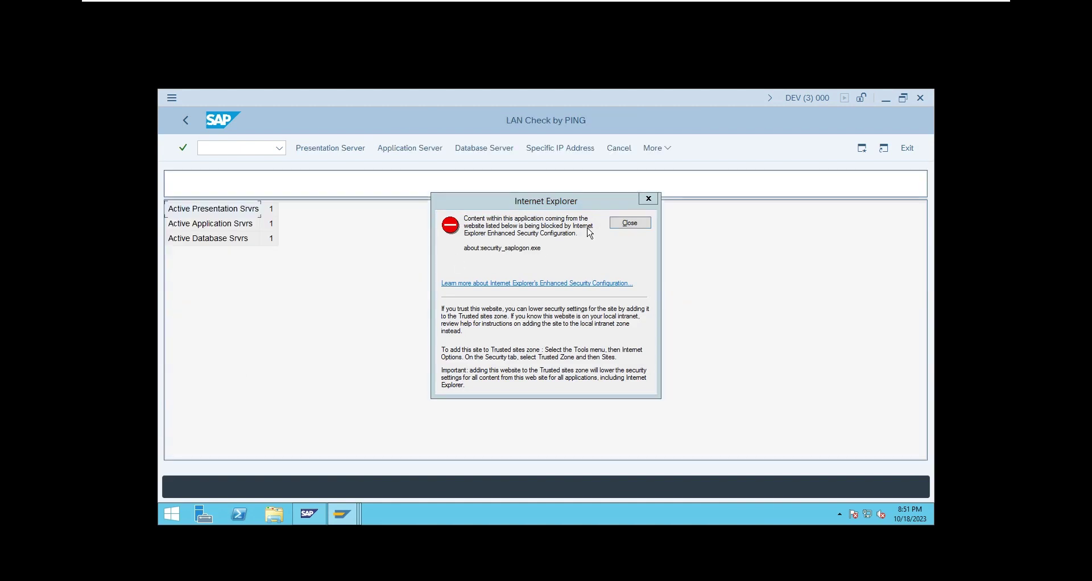
# - Ping presentation server india ten times (1 ms, 0% loss) and return to the server list
pyautogui.click(628, 223)
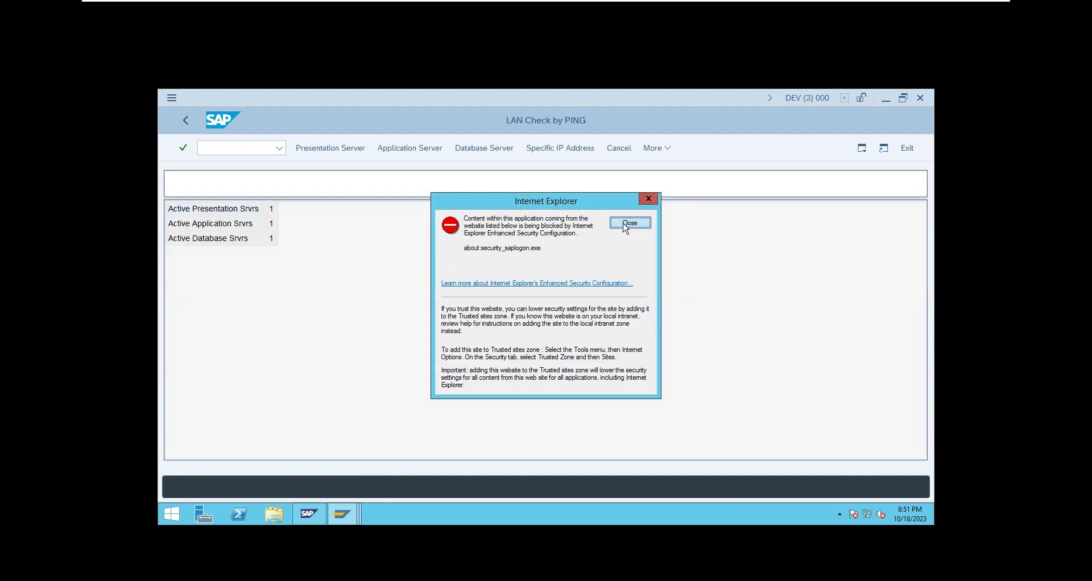
pyautogui.doubleClick(226, 211)
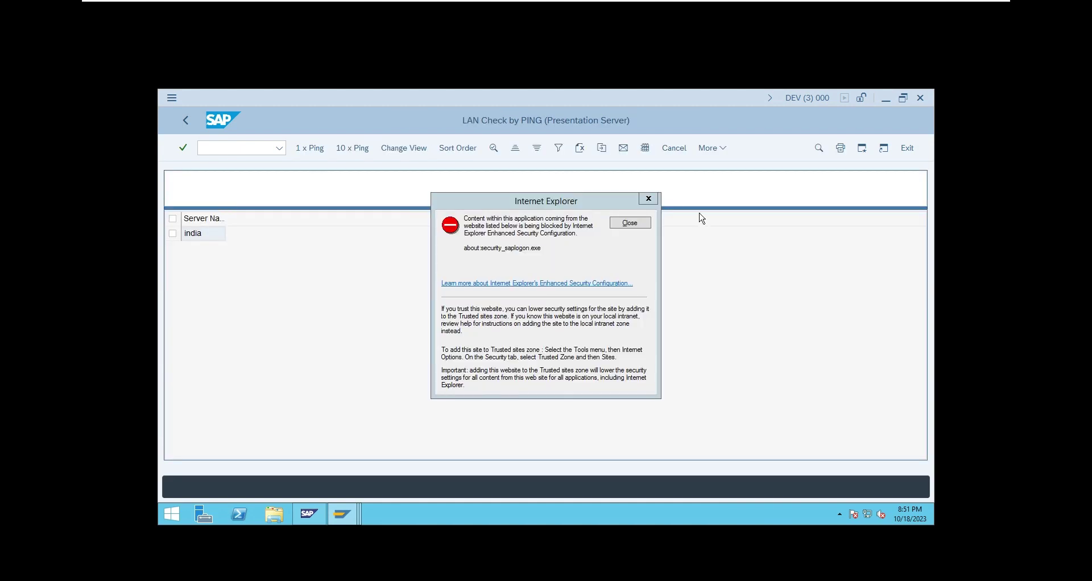
pyautogui.click(629, 223)
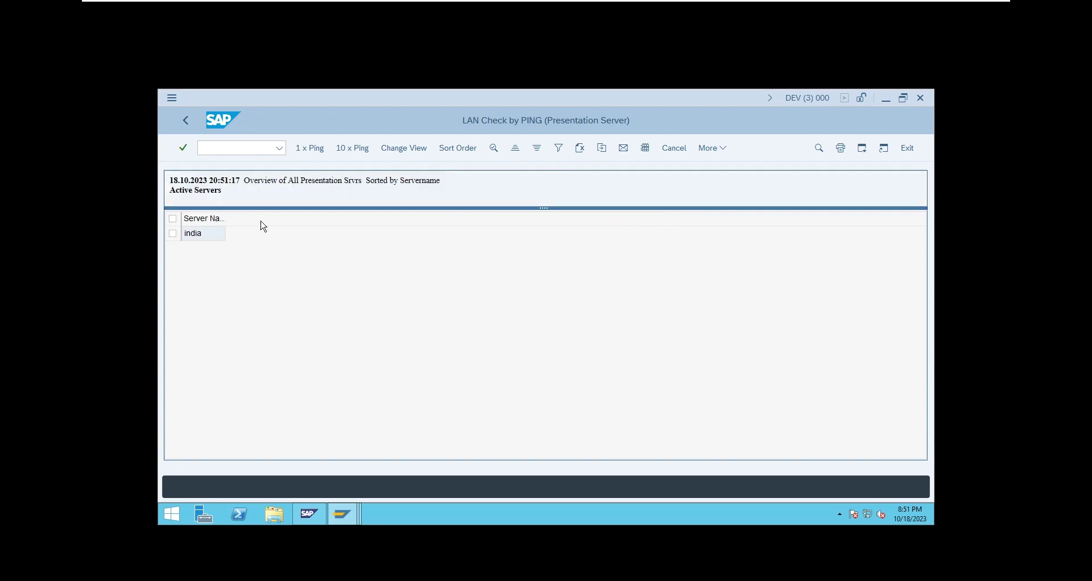
pyautogui.click(173, 234)
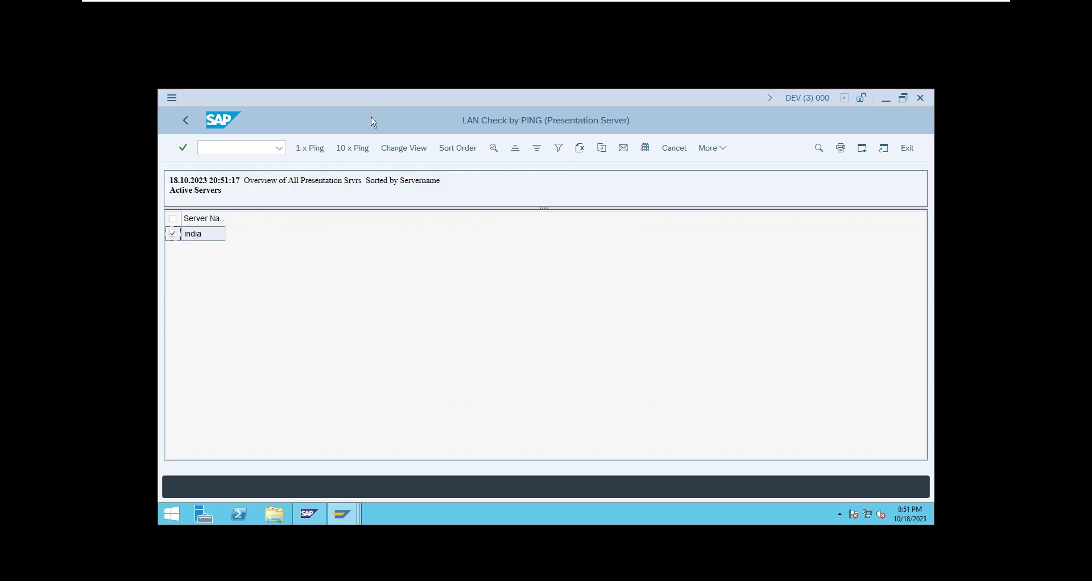
pyautogui.click(353, 149)
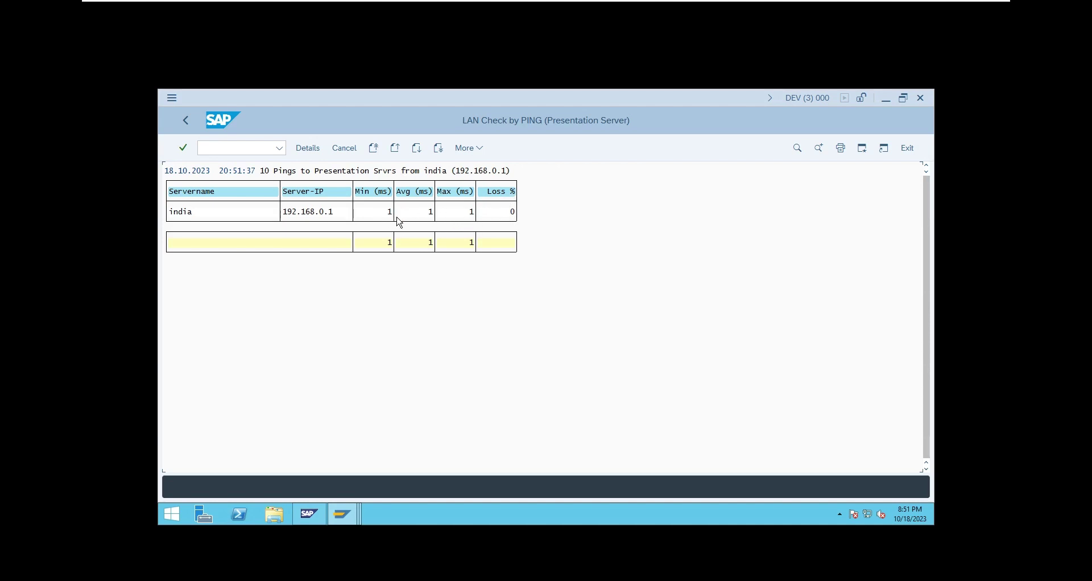
pyautogui.click(191, 127)
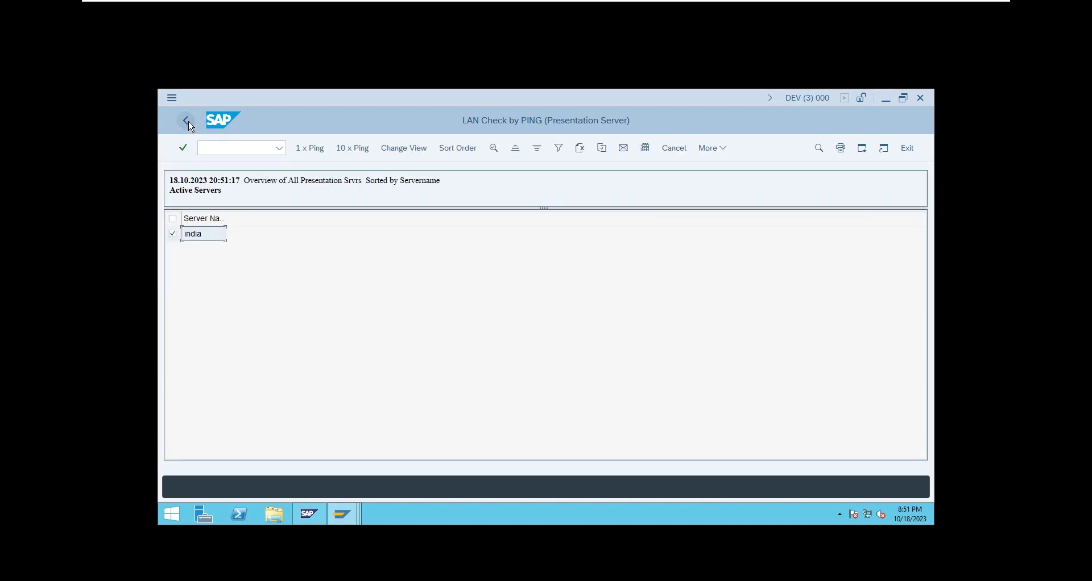
# - Open the active application servers list and select server india for the ping check
pyautogui.click(191, 126)
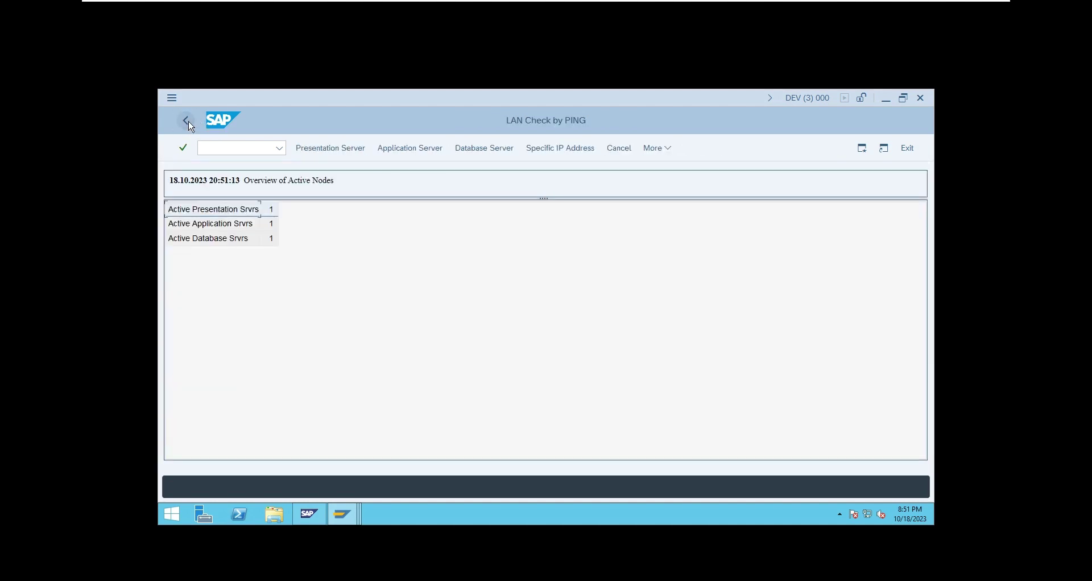
pyautogui.doubleClick(214, 224)
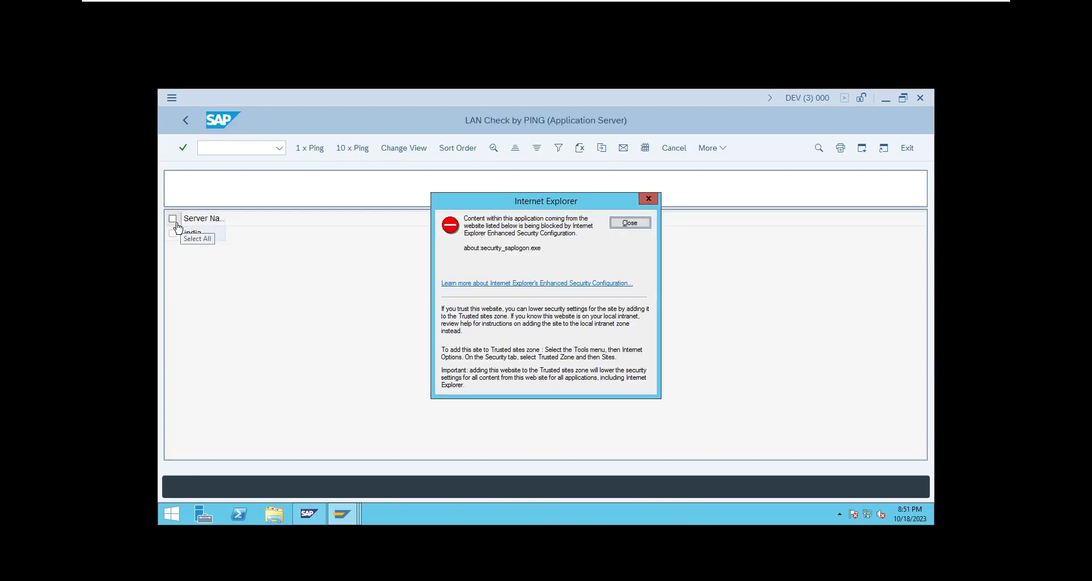
pyautogui.click(173, 234)
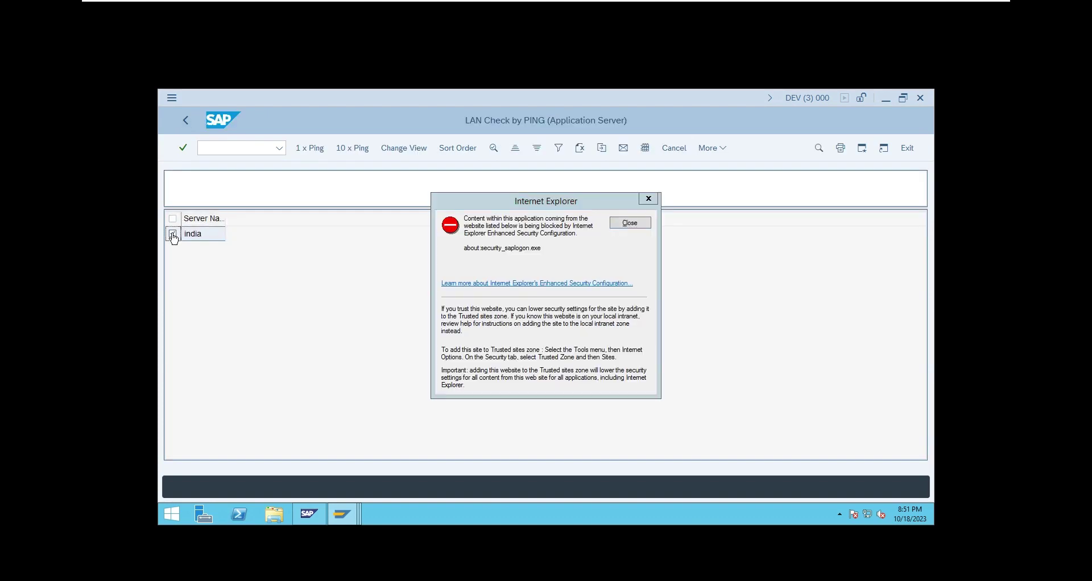
pyautogui.click(623, 226)
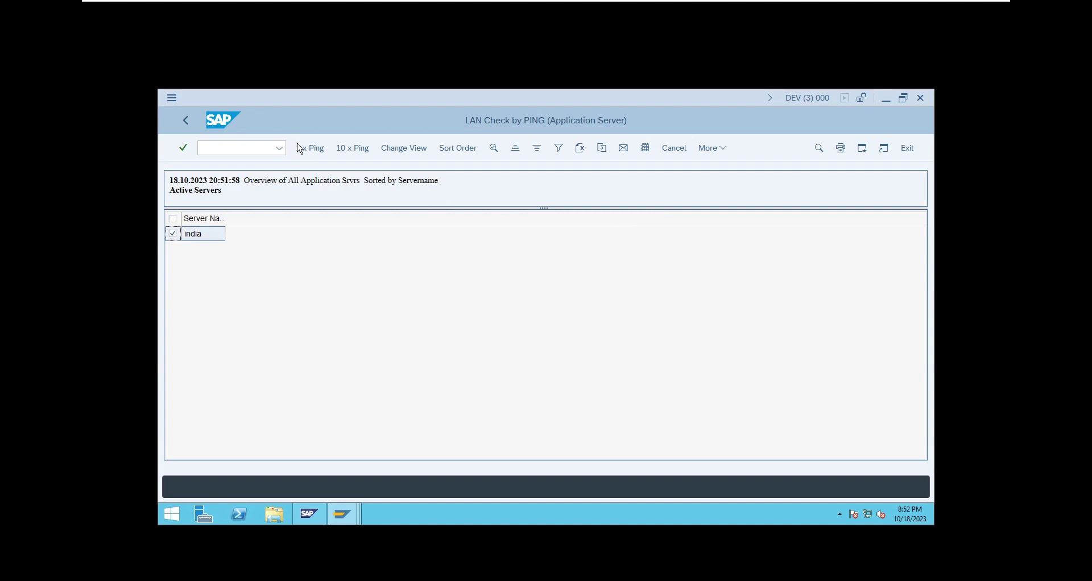
# - Run 10 x Ping to application server india at 192.168.0.1, getting 1 ms with 0% loss
pyautogui.click(360, 155)
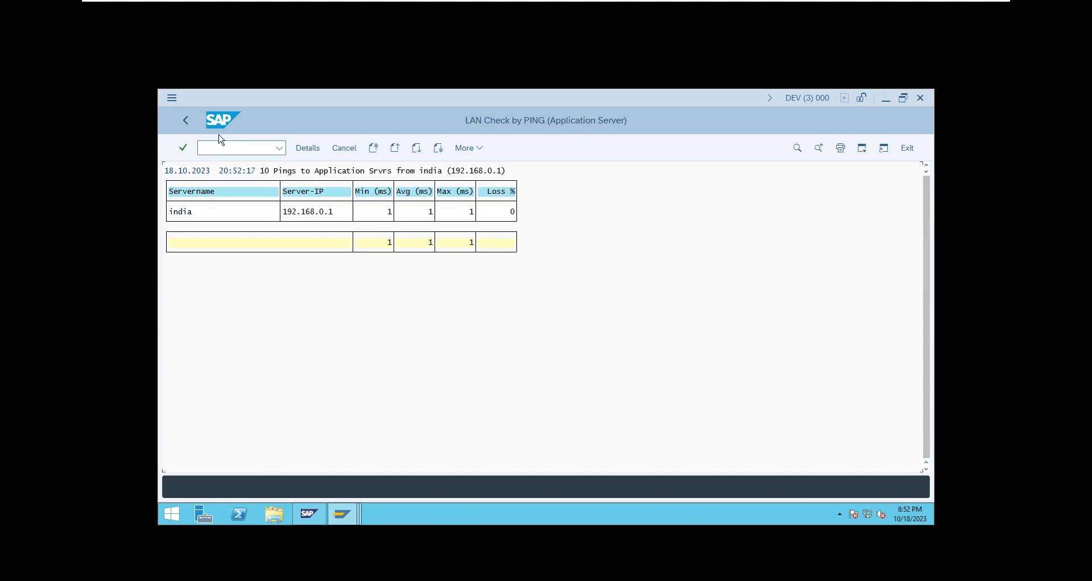
# - Ping database server india ten times (1 ms, 0% loss) and return to the LAN Check overview
pyautogui.click(187, 122)
pyautogui.click(188, 121)
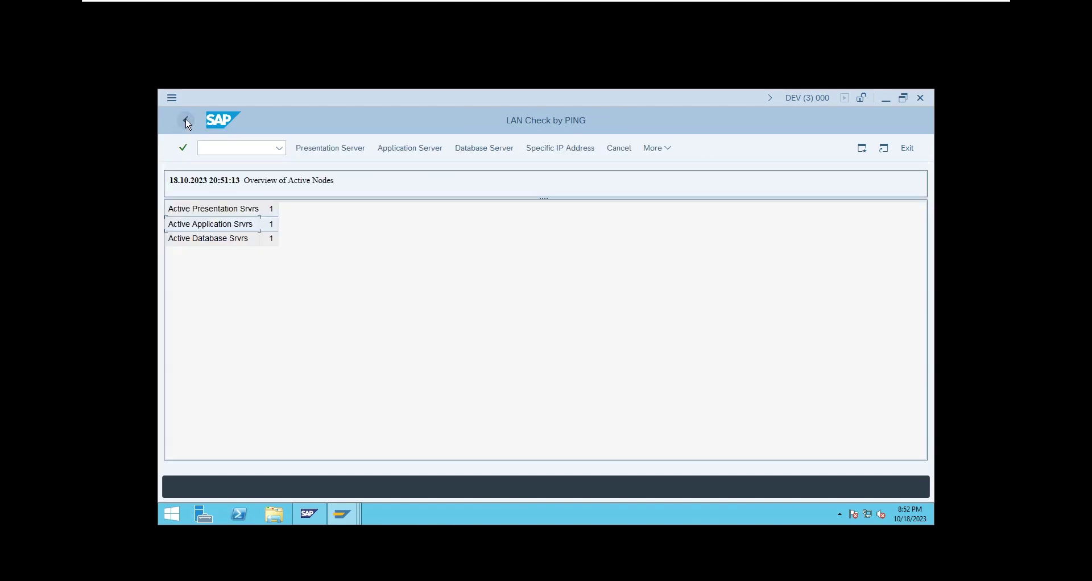
pyautogui.doubleClick(210, 240)
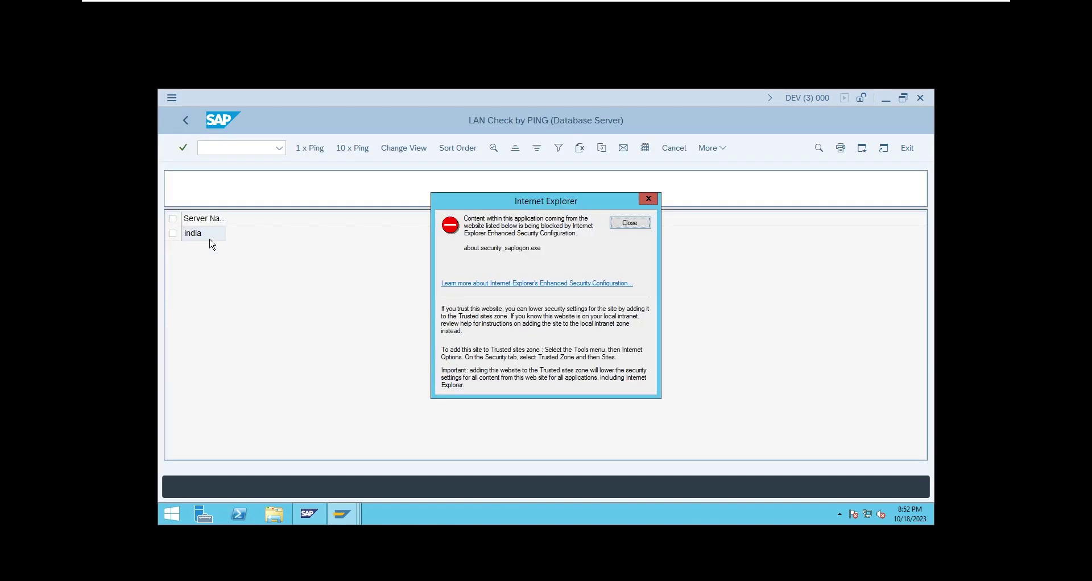
pyautogui.click(172, 234)
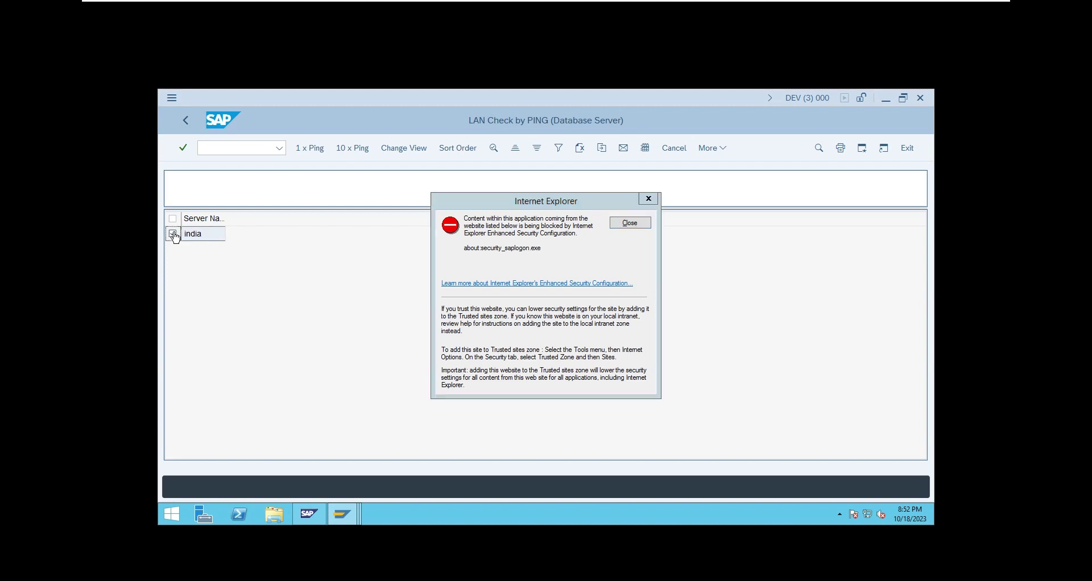
pyautogui.click(630, 224)
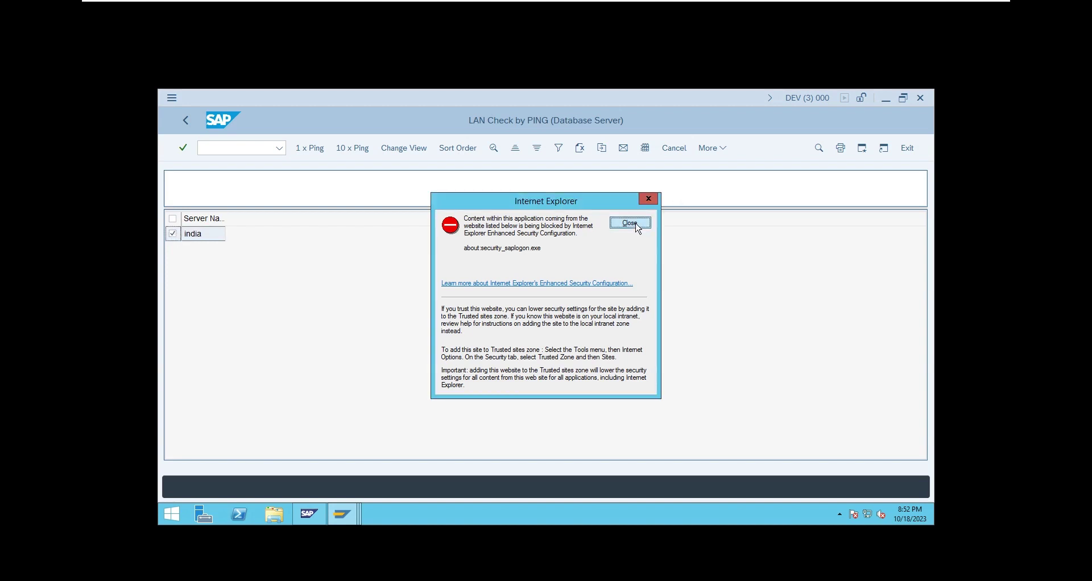
pyautogui.click(351, 149)
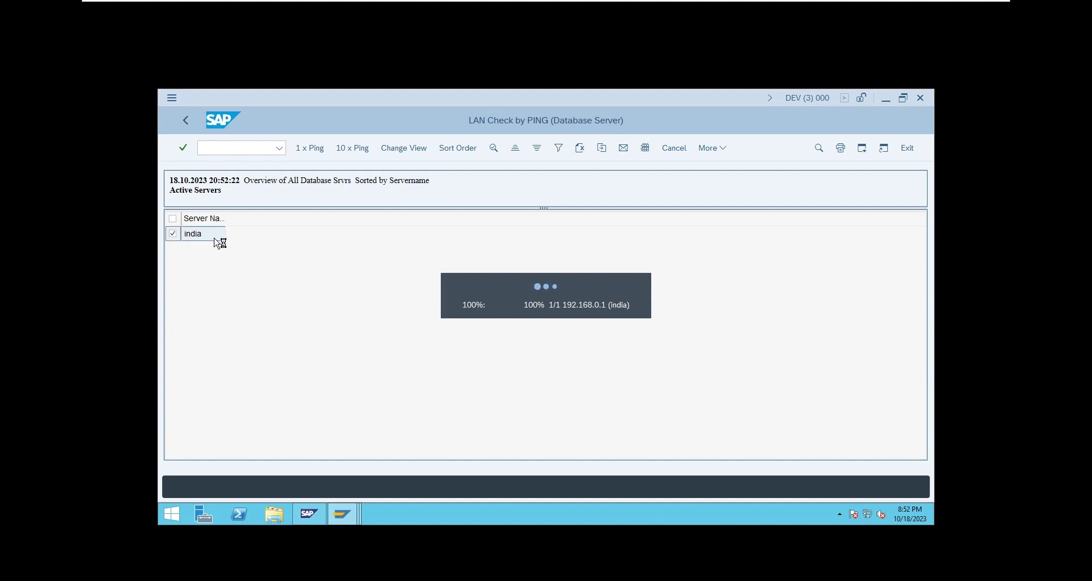
pyautogui.click(189, 125)
pyautogui.click(190, 124)
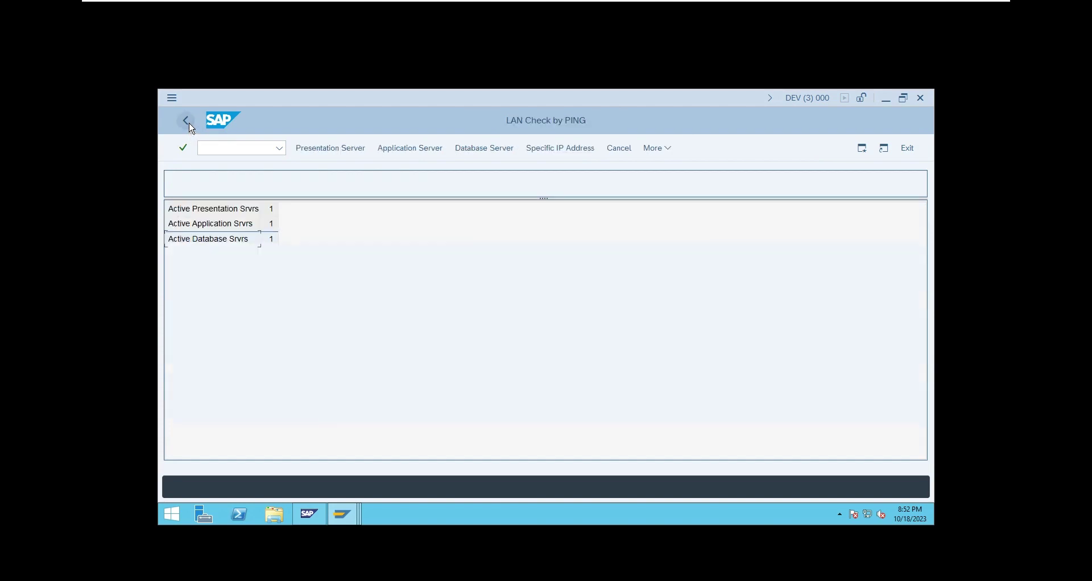
# - Return to the OS monitor and view previous-hours disk, memory and filesystem statistics
pyautogui.click(189, 125)
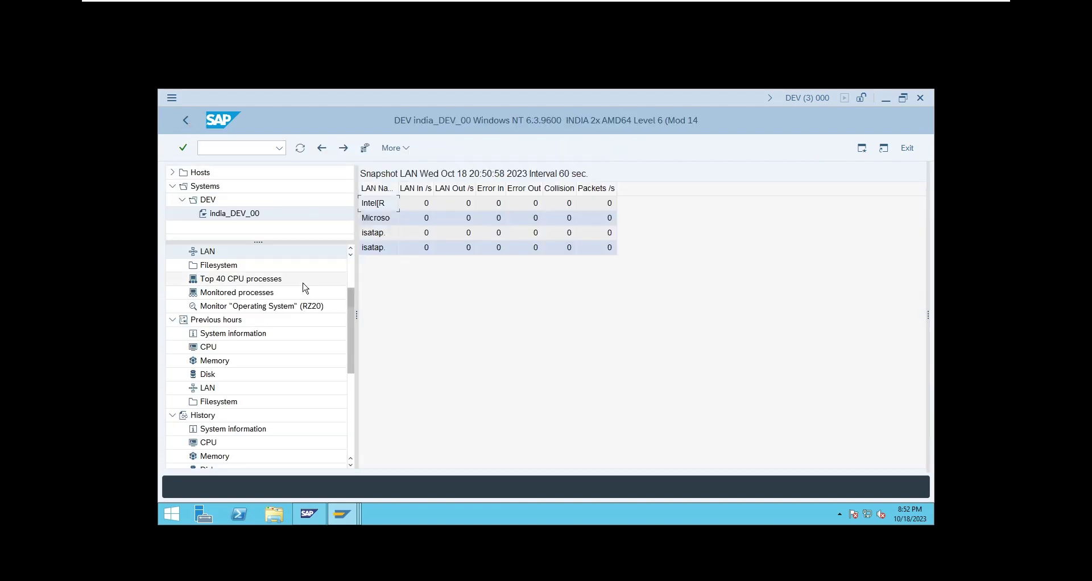
pyautogui.click(222, 377)
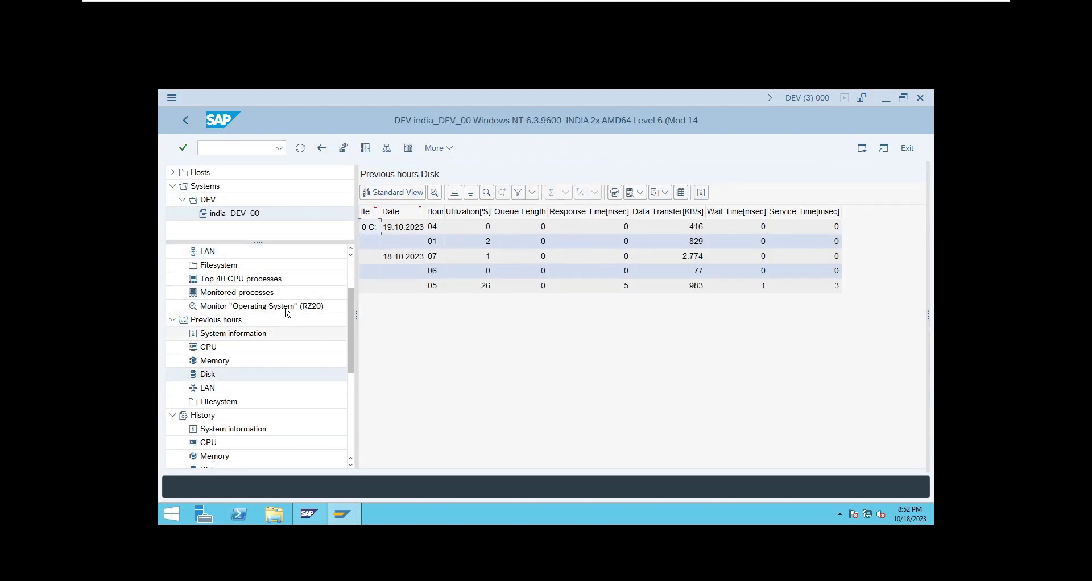
pyautogui.click(220, 366)
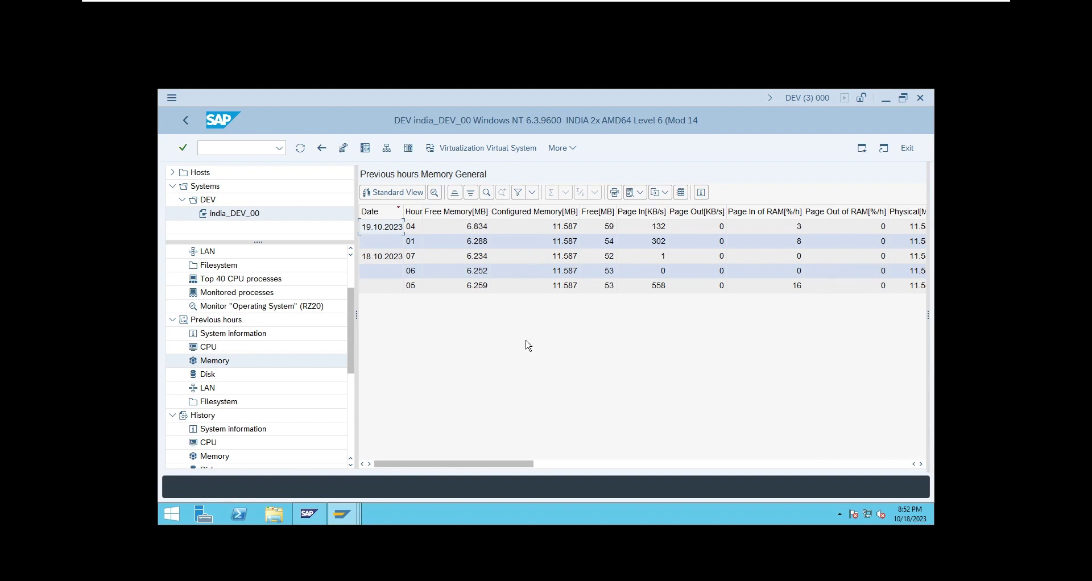
pyautogui.click(217, 402)
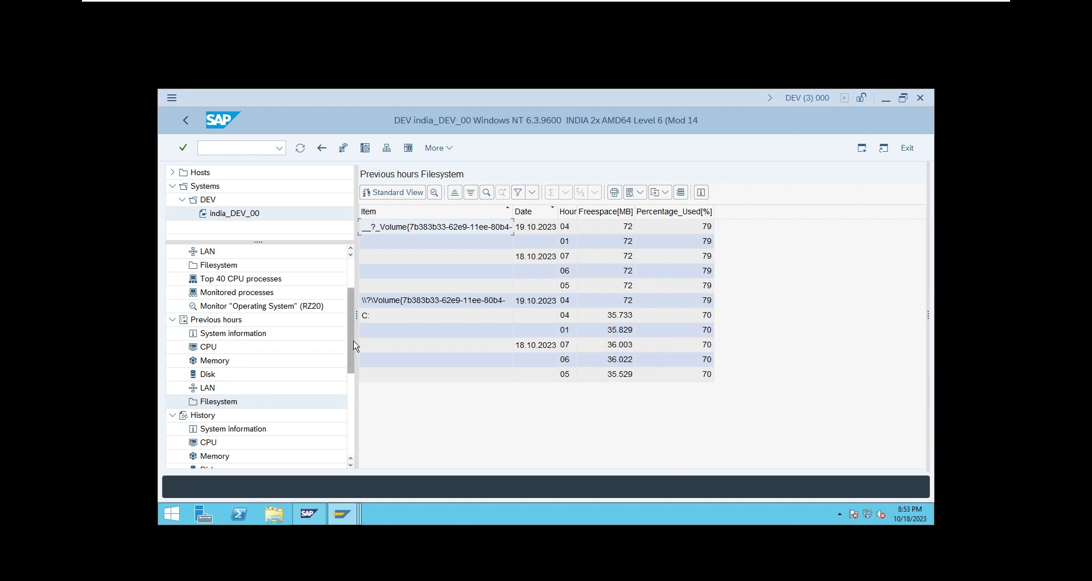
pyautogui.moveTo(352, 345); pyautogui.dragTo(343, 440)
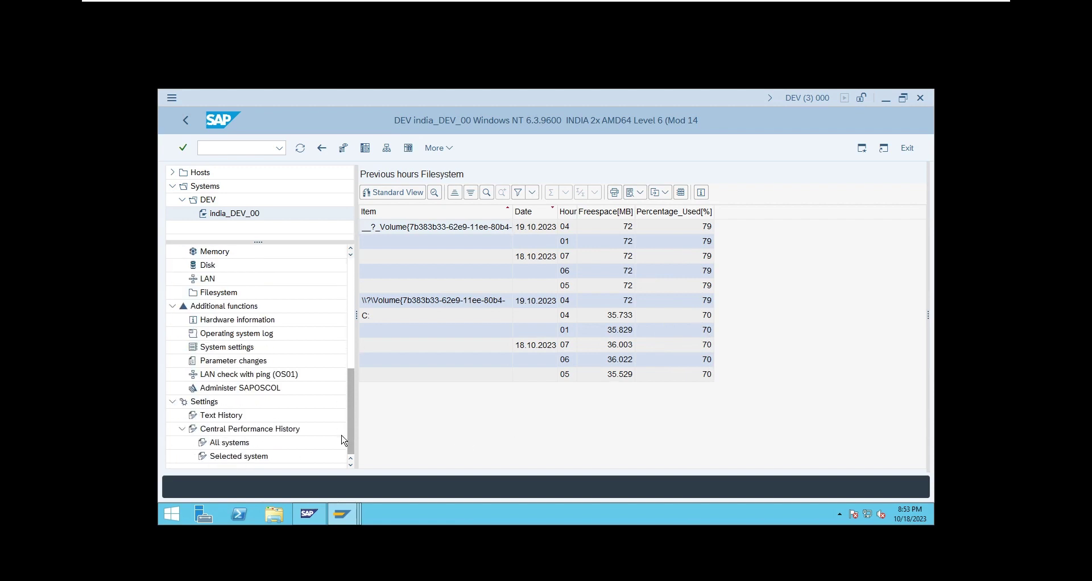
# - Check SAPOSCOL status, start the collector and refresh to show COLL 22.11 721 with interval 60
pyautogui.click(265, 389)
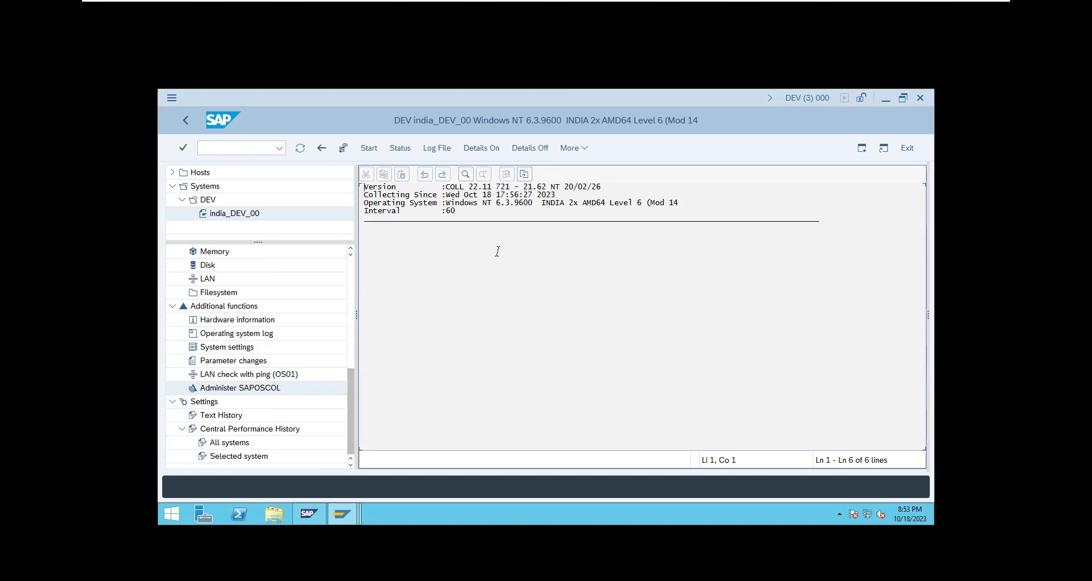
pyautogui.click(402, 149)
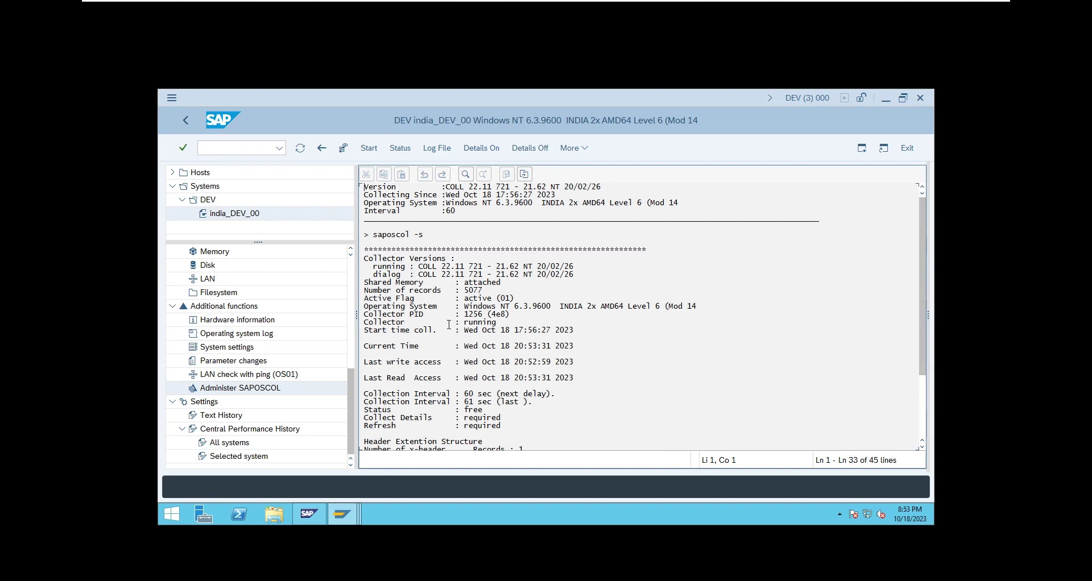
pyautogui.click(368, 149)
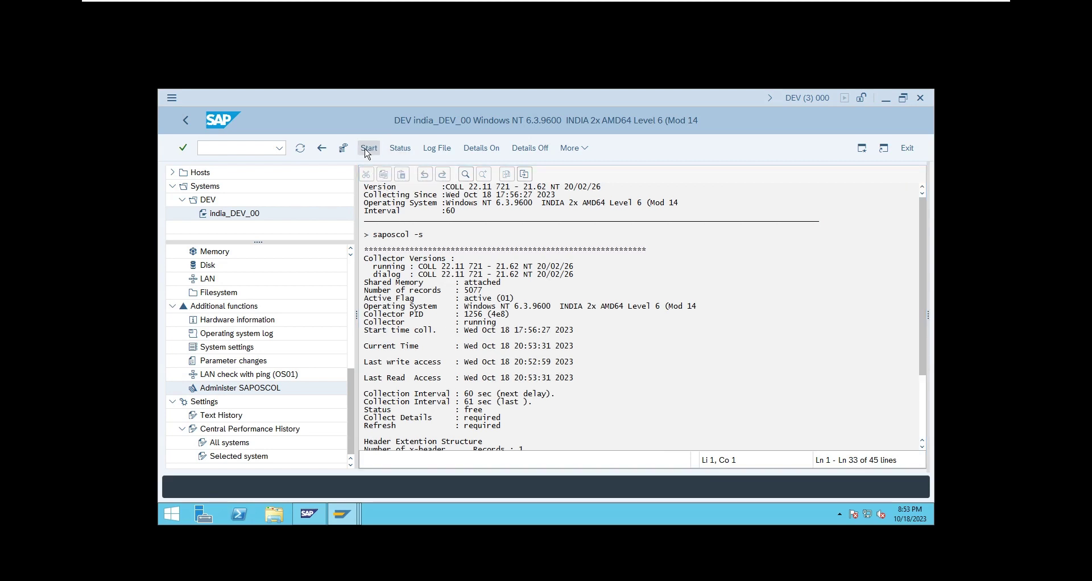
pyautogui.click(368, 153)
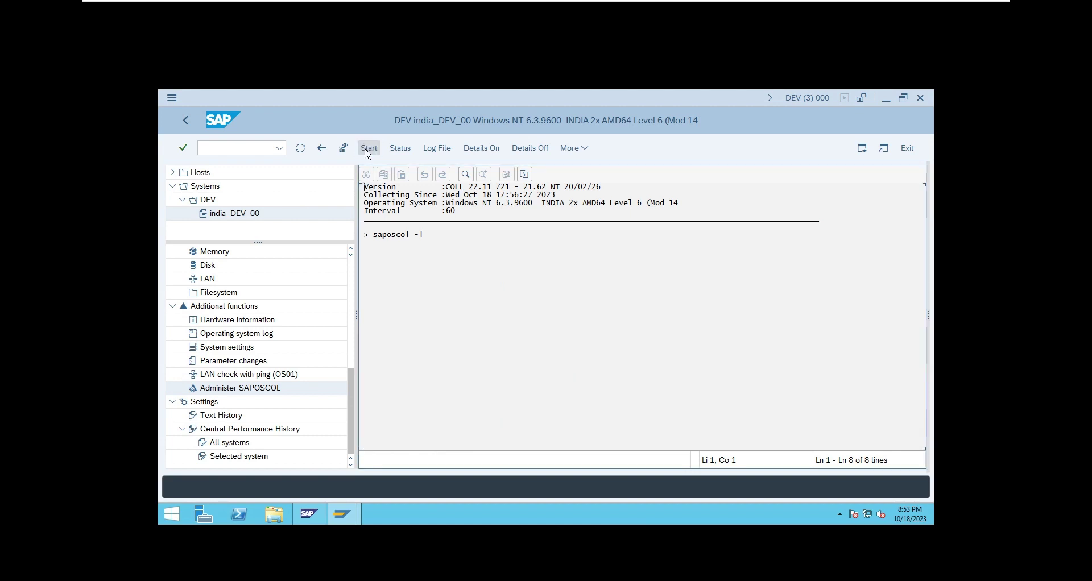
pyautogui.click(304, 155)
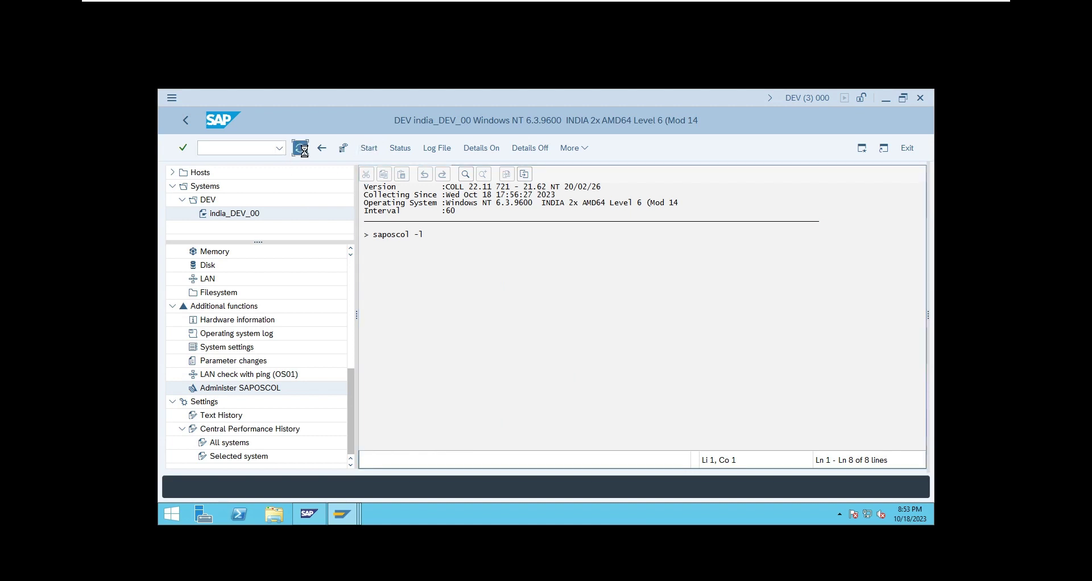
# - View the memory and LAN history for india_DEV_00
pyautogui.click(222, 252)
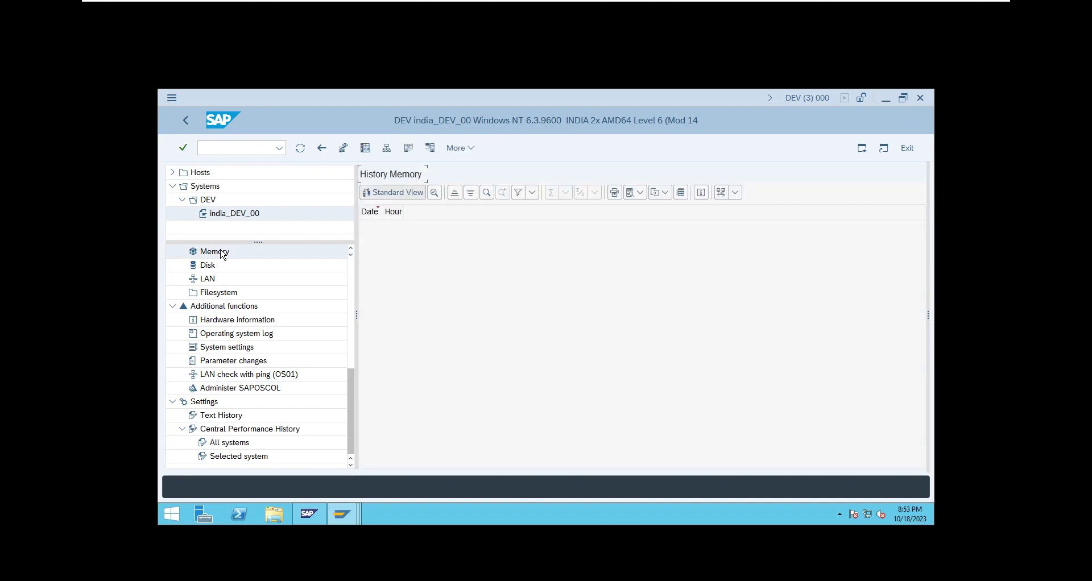
pyautogui.click(238, 282)
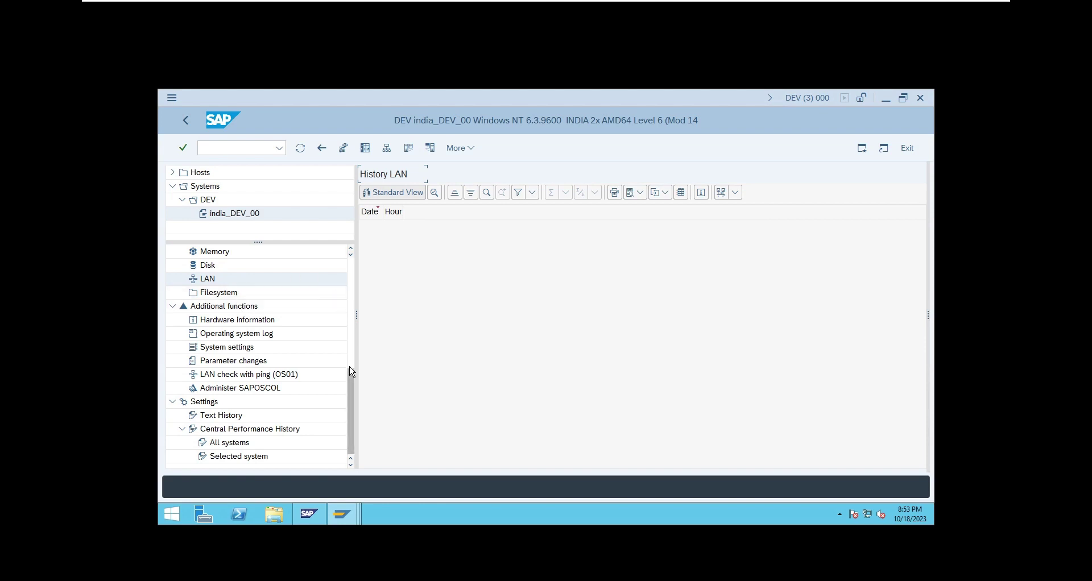
pyautogui.moveTo(351, 374); pyautogui.dragTo(370, 247)
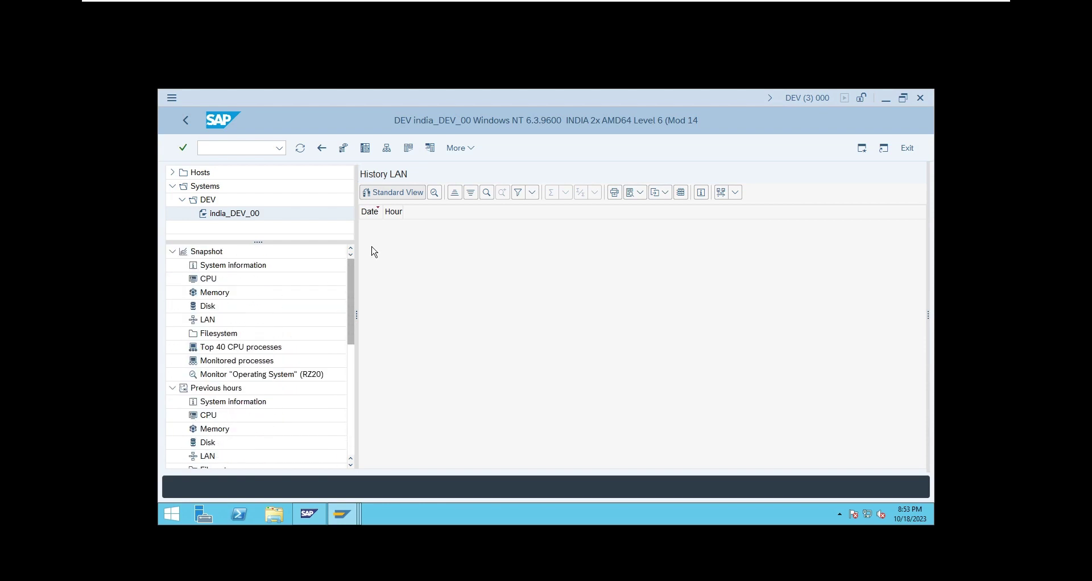
# - Refresh the memory snapshot, then list the Top 40 CPU processes, led by disp+work.EXE
pyautogui.click(235, 296)
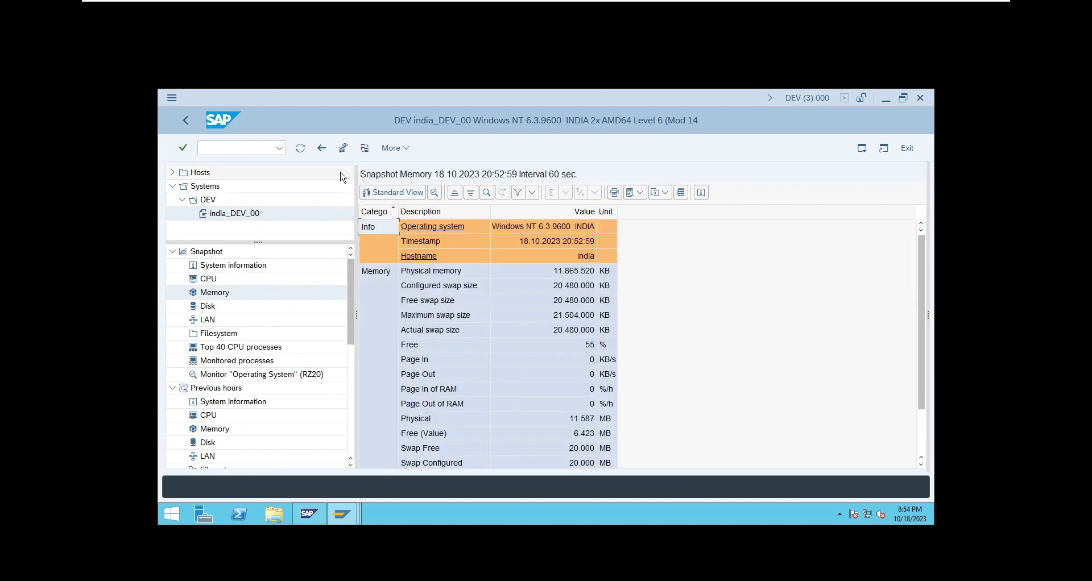
pyautogui.click(301, 149)
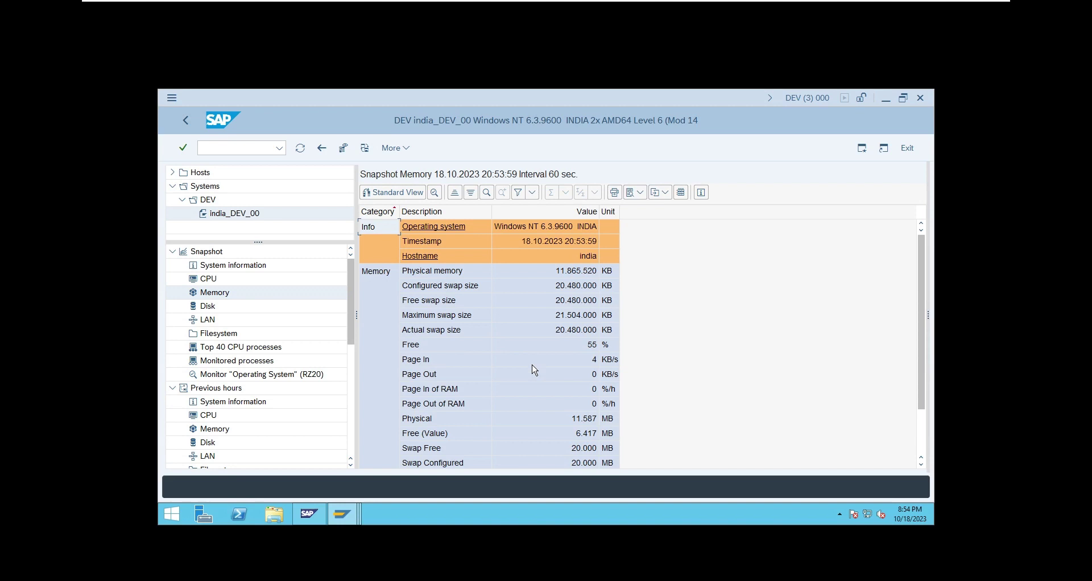
pyautogui.click(239, 348)
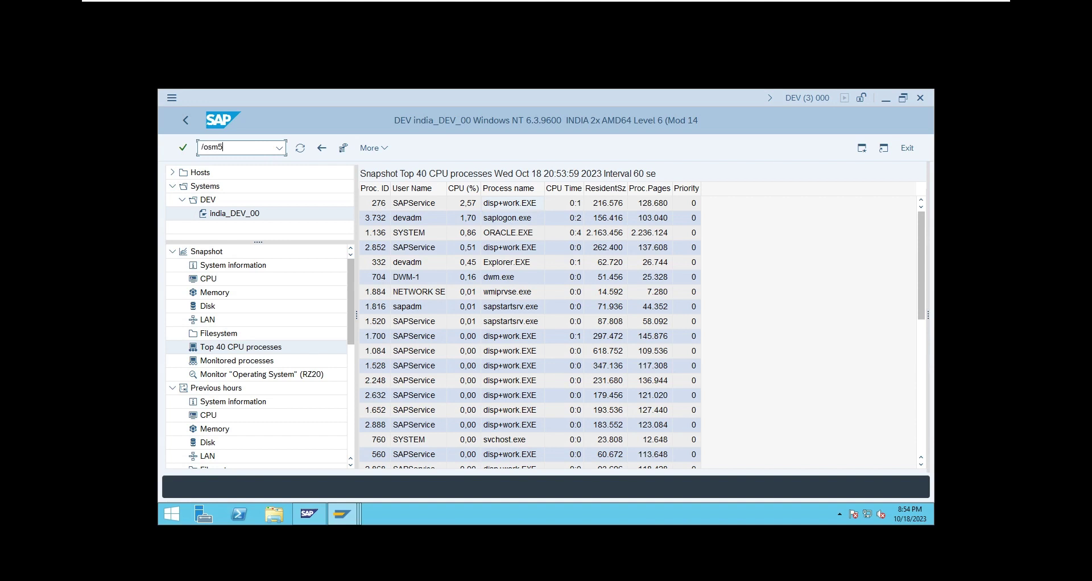
# - Run /osm50 to list india_DEV_00's 19 work processes and select process ID 276
pyautogui.press('Return')
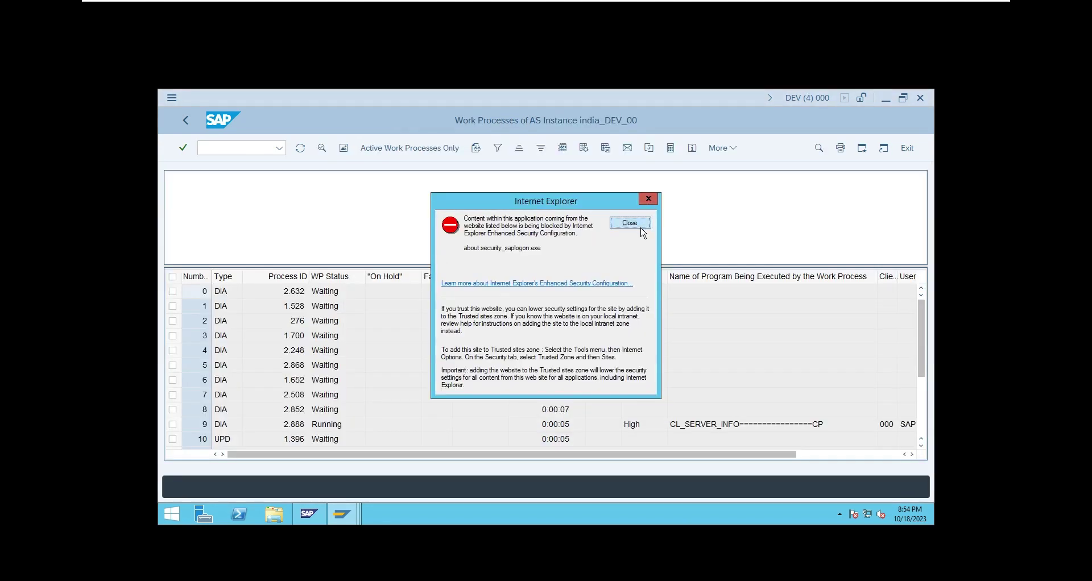
pyautogui.click(630, 223)
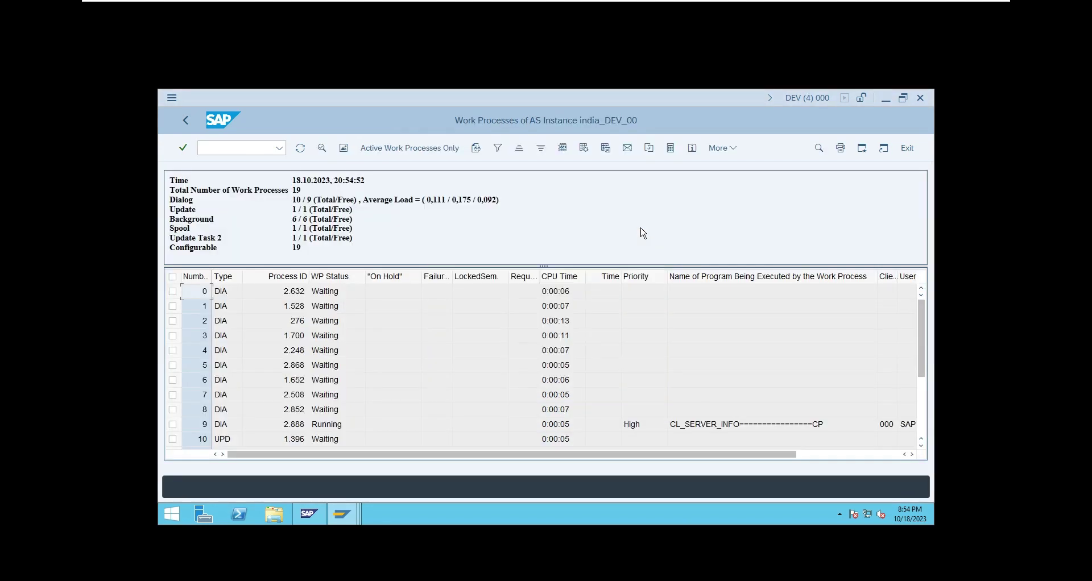
pyautogui.click(296, 322)
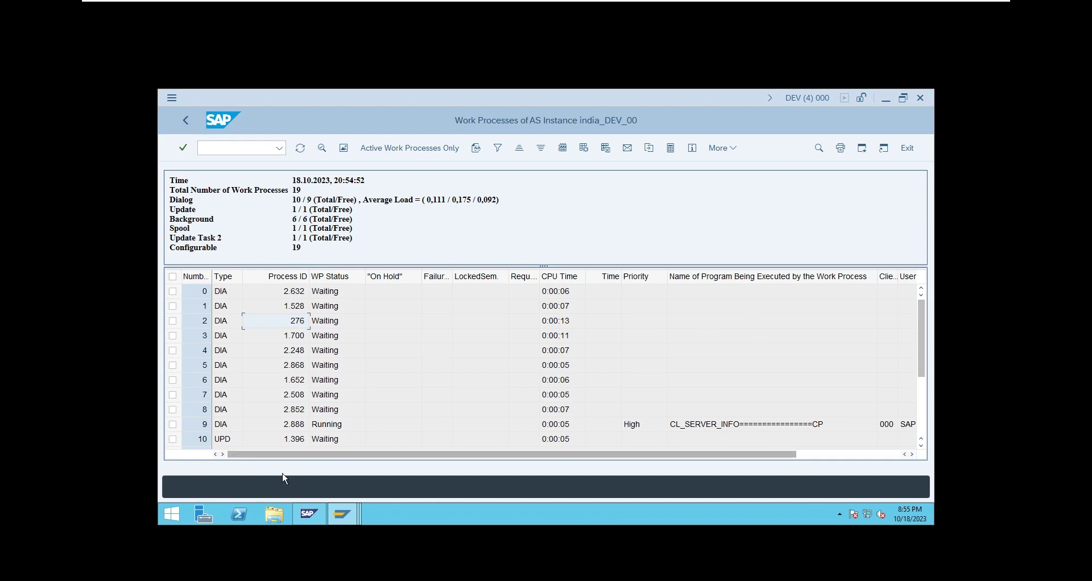
# - Return to the OS monitor window and select the ORACLE.EXE process entry
pyautogui.moveTo(339, 520)
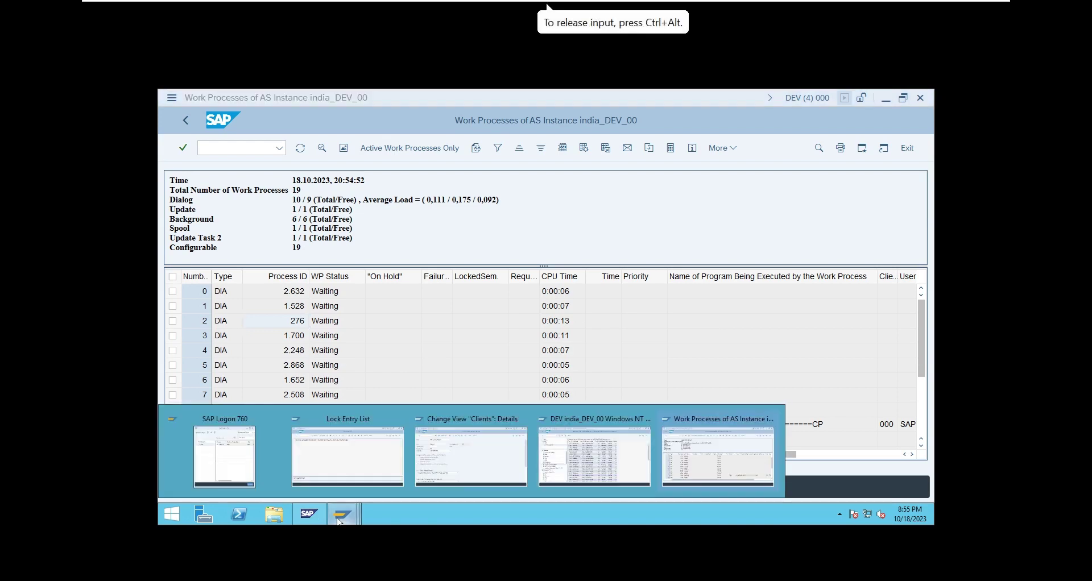
pyautogui.click(591, 455)
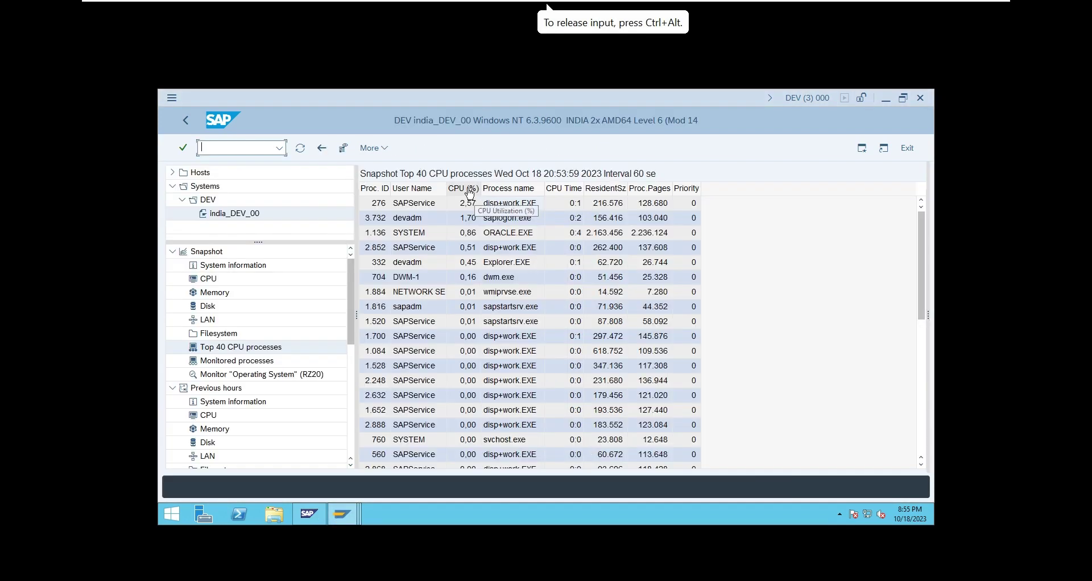
pyautogui.click(520, 238)
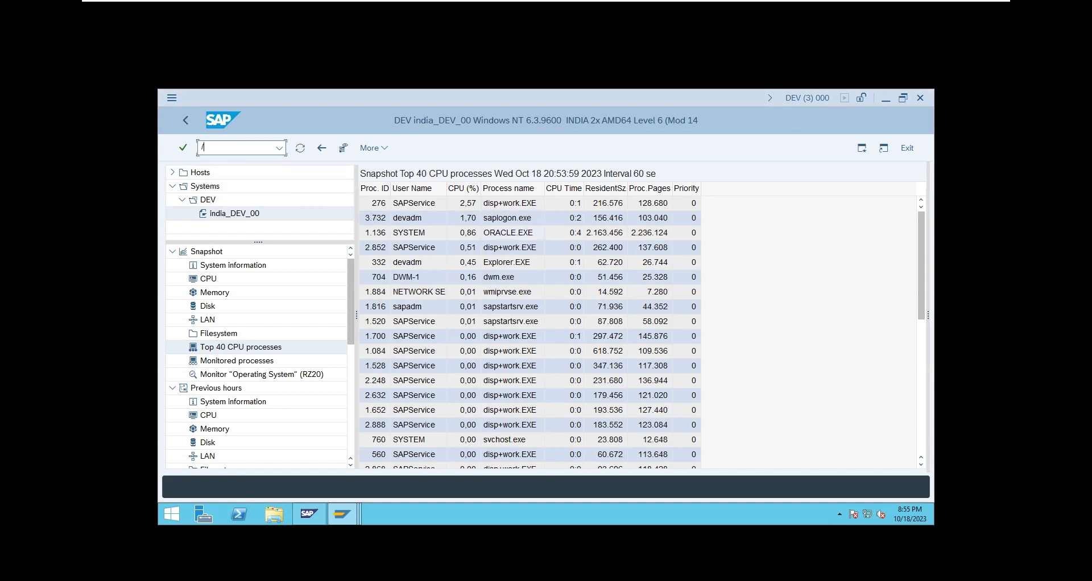
# - Review user sessions with /osm04 (2 logons, 6 back-end sessions), then return to SAP Easy Access
pyautogui.write('/osm04')
pyautogui.press('Return')
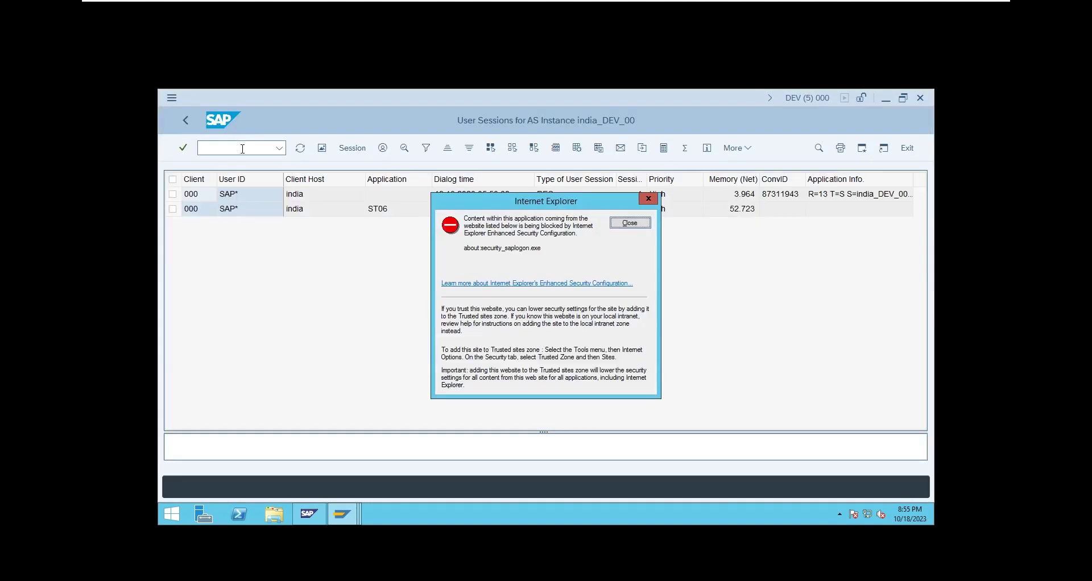
pyautogui.click(630, 223)
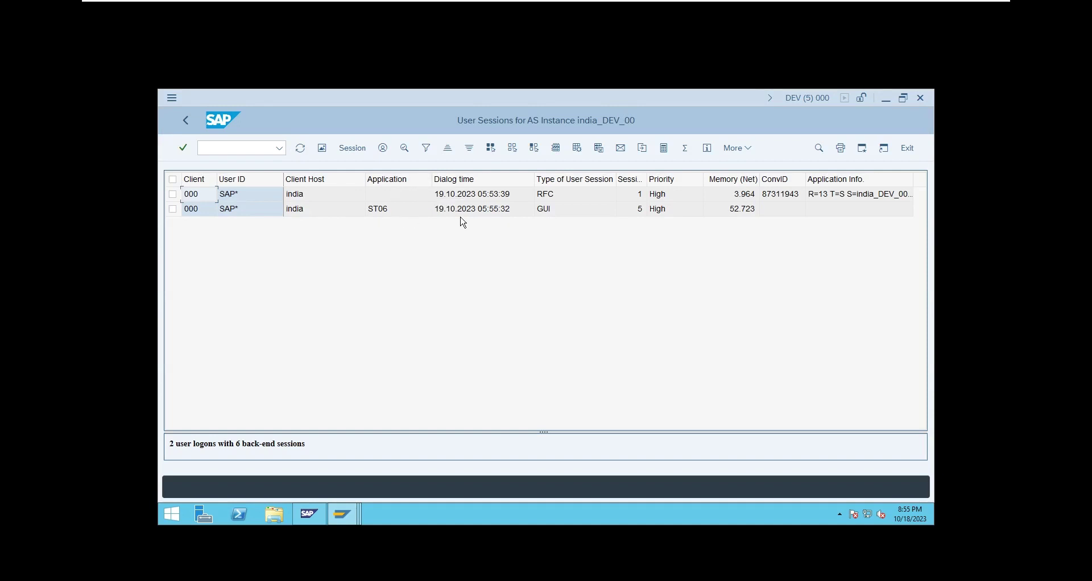
pyautogui.click(185, 120)
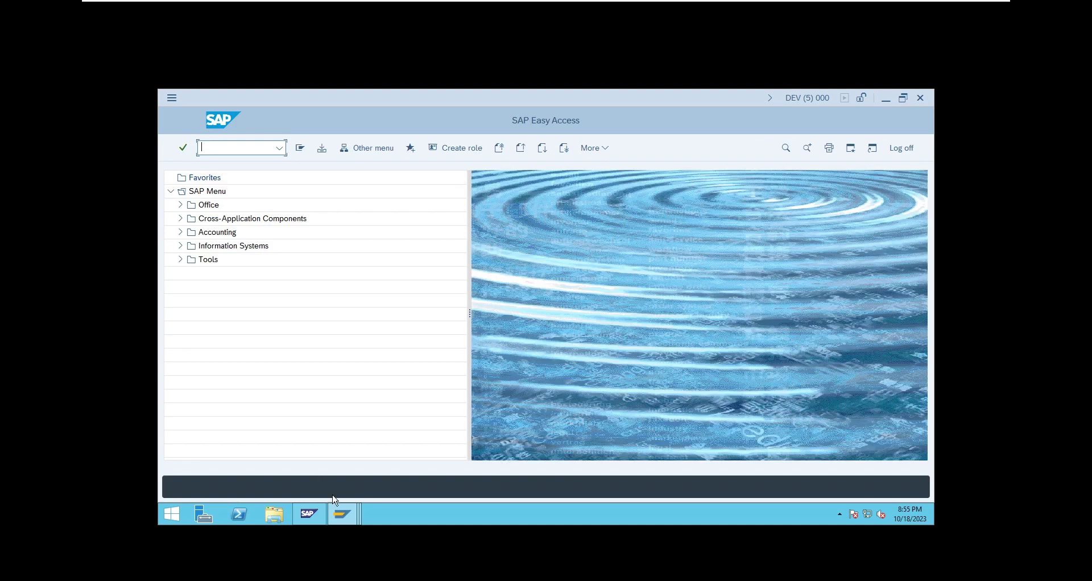
# - Bring the DEV india_DEV_00 OS monitor window back to the front from the taskbar
pyautogui.click(341, 514)
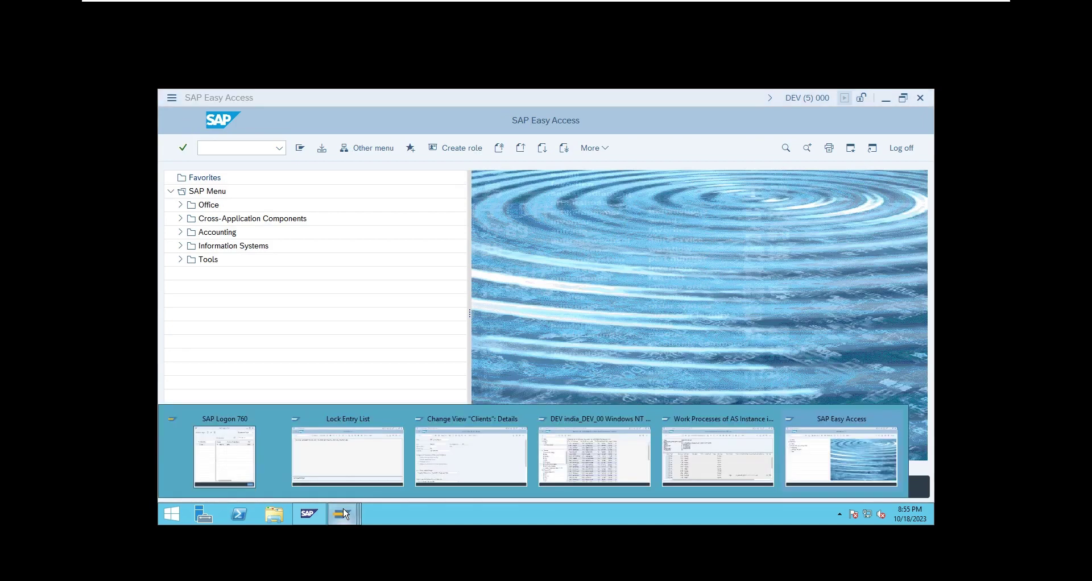
pyautogui.click(574, 468)
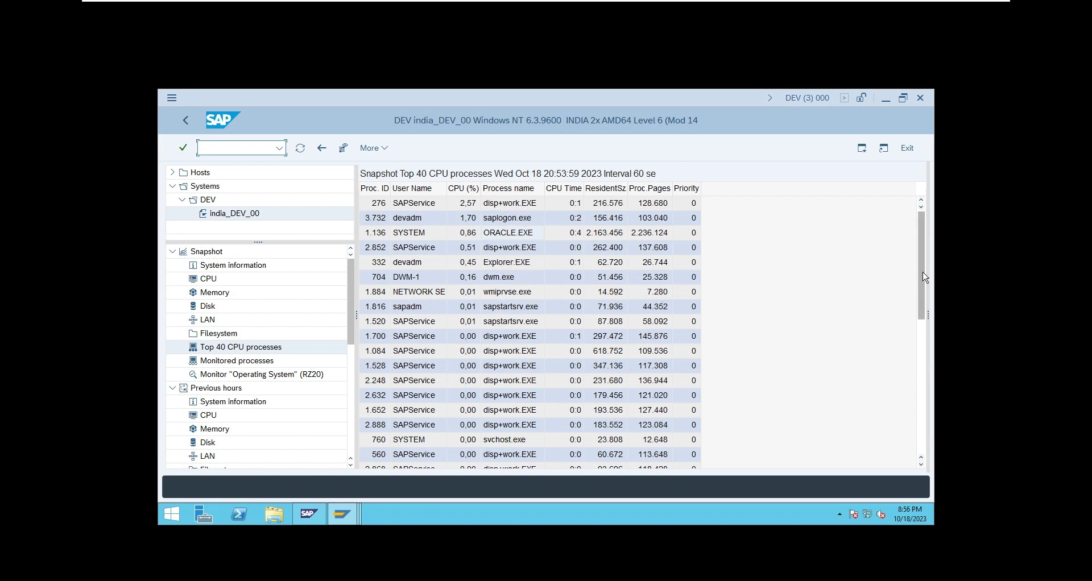
pyautogui.moveTo(924, 277); pyautogui.dragTo(909, 450)
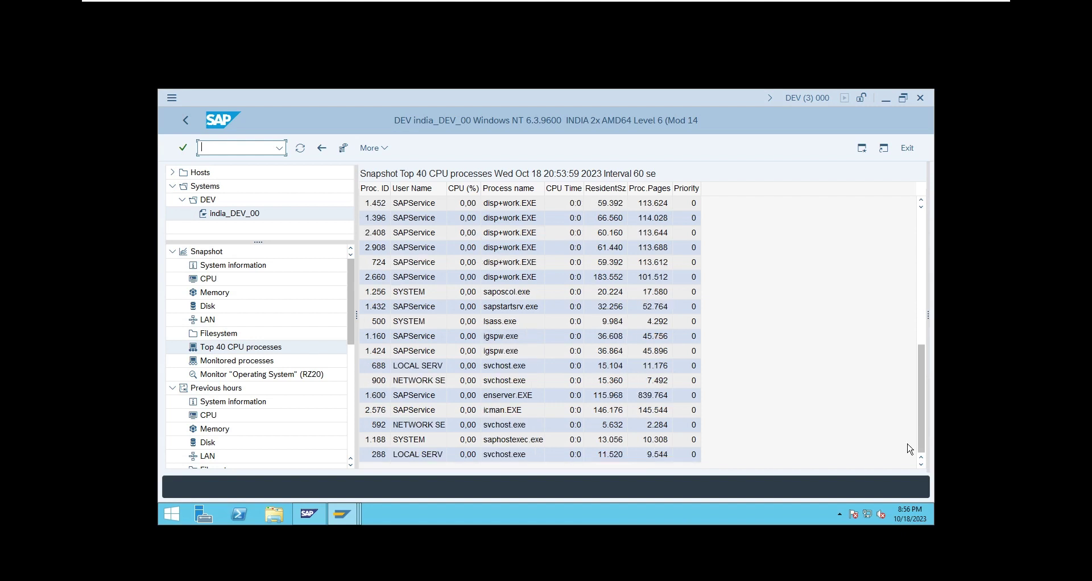
pyautogui.click(498, 340)
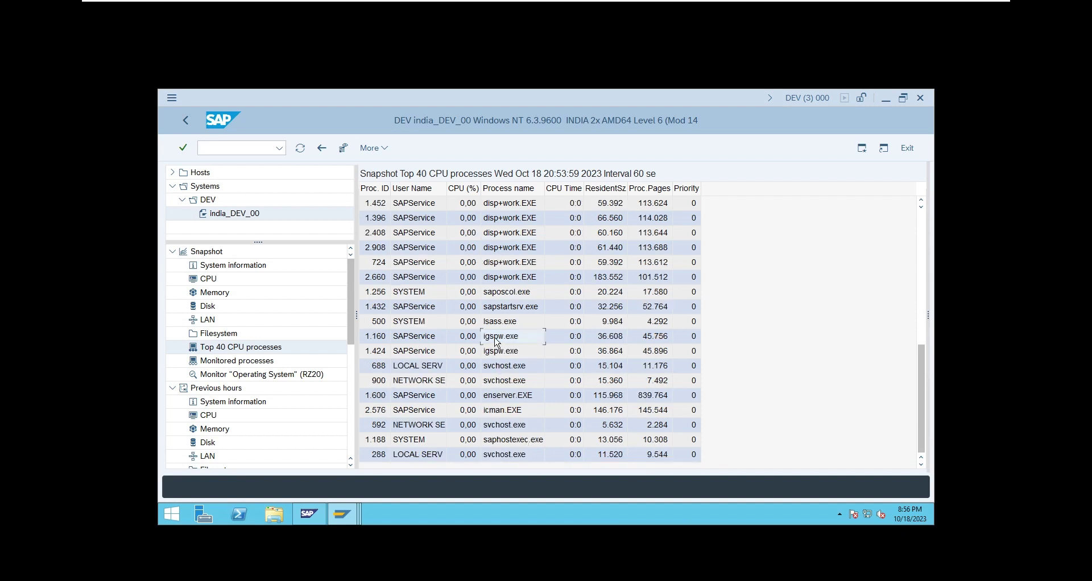
pyautogui.click(503, 294)
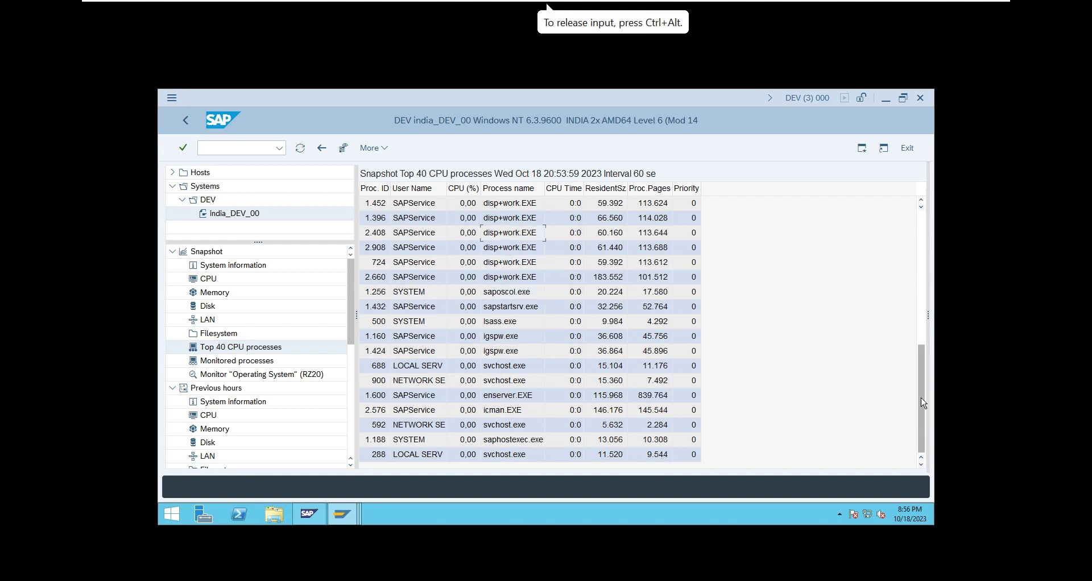
pyautogui.moveTo(922, 404); pyautogui.dragTo(917, 250)
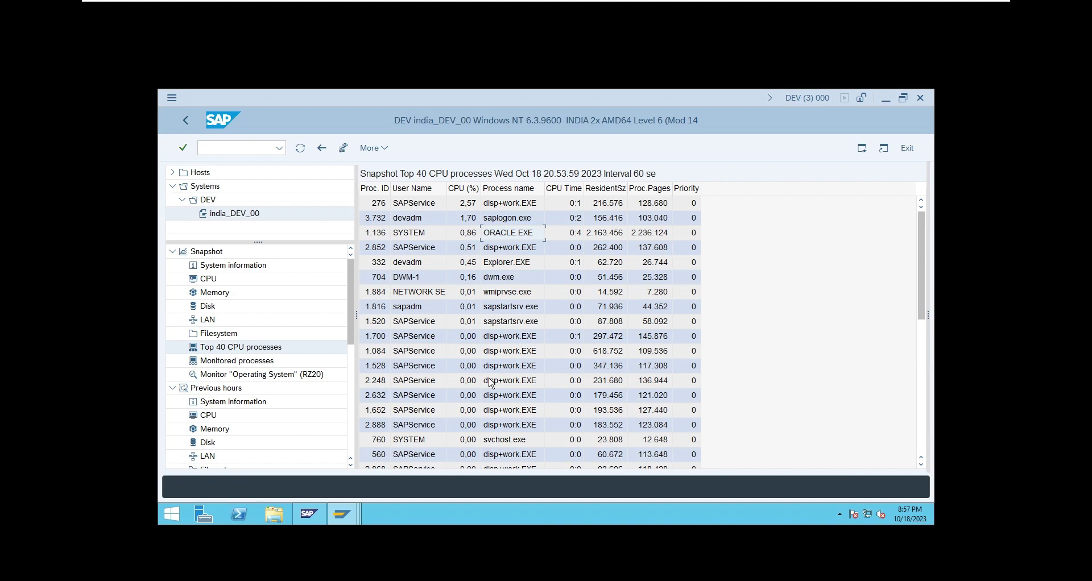
# - Reselect Top 40 CPU processes, then go back to the Memory snapshot showing 55% free
pyautogui.click(248, 352)
pyautogui.click(190, 125)
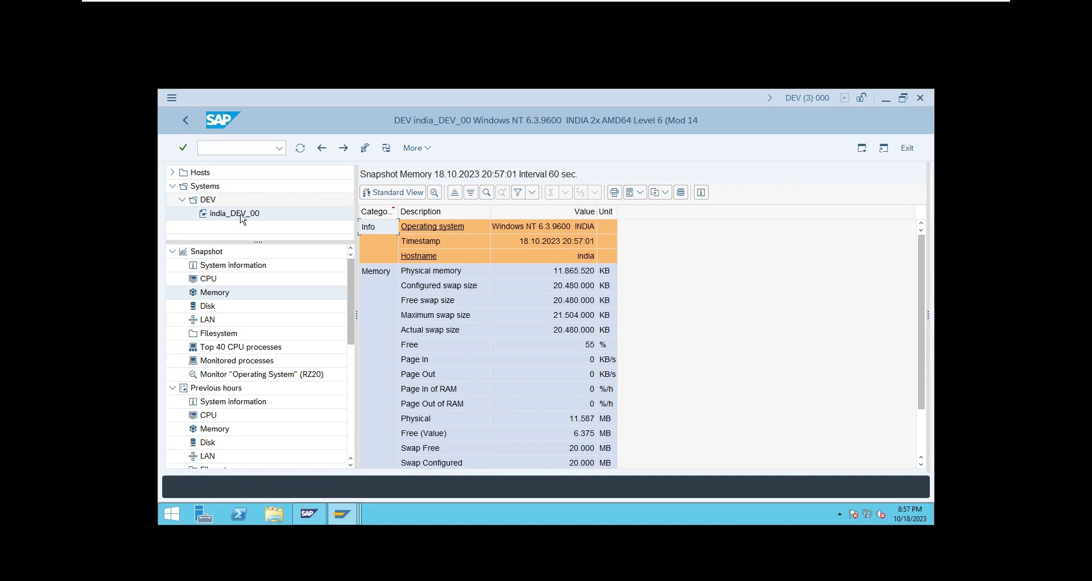
pyautogui.moveTo(351, 320); pyautogui.dragTo(334, 426)
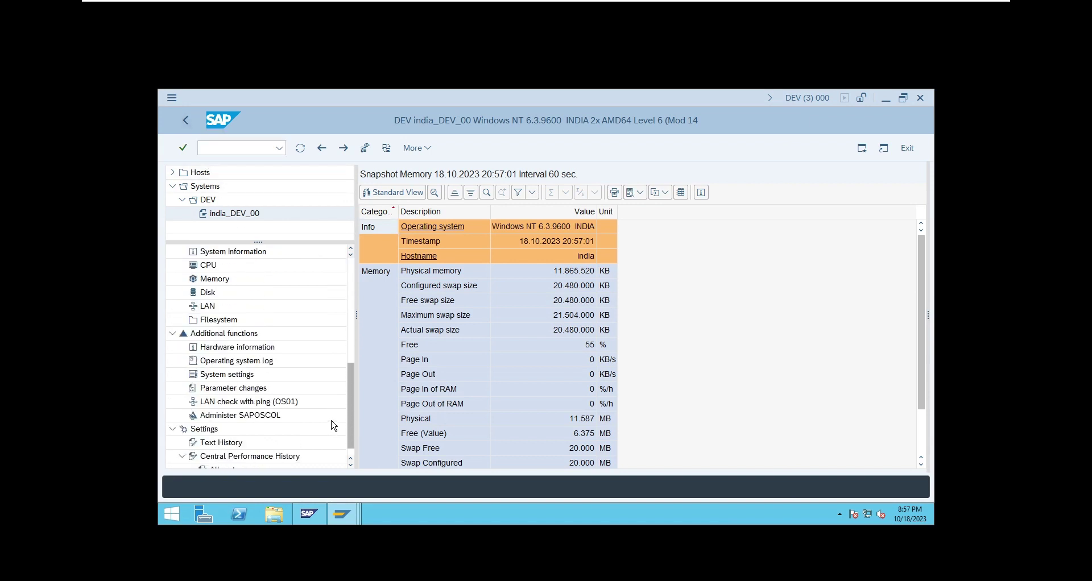
pyautogui.scroll(5, 334, 420)
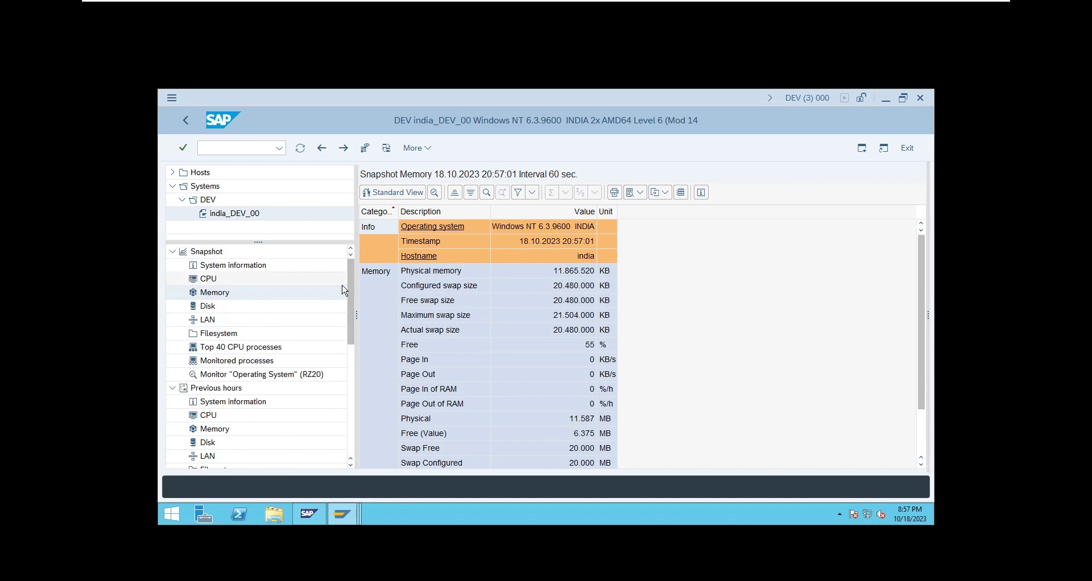
pyautogui.moveTo(836, 3)
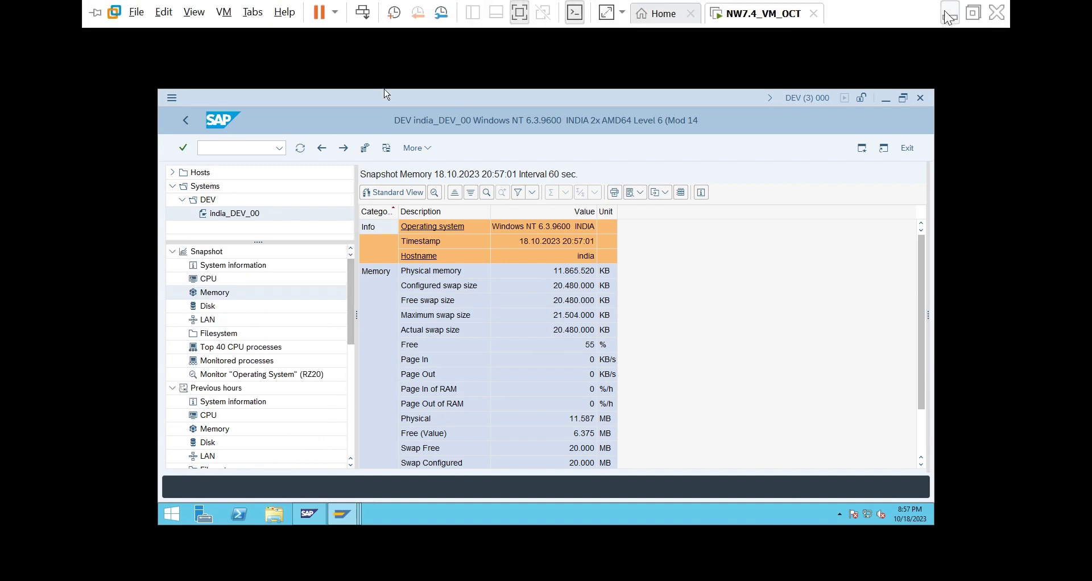